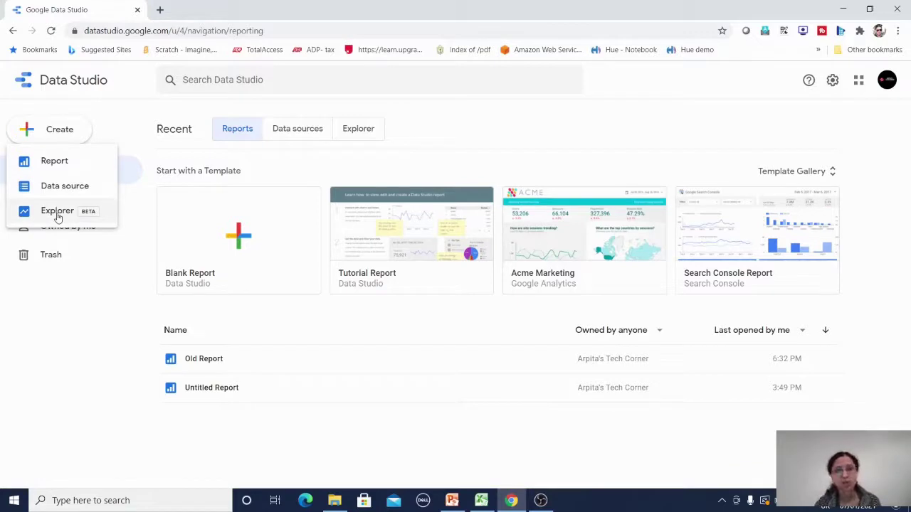
Step: Start creating a new data source
left_click(61, 130)
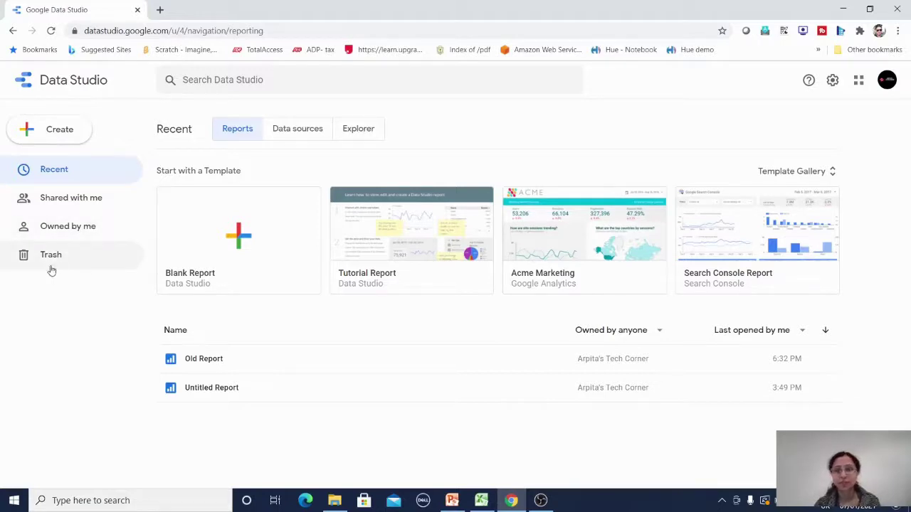
left_click(60, 132)
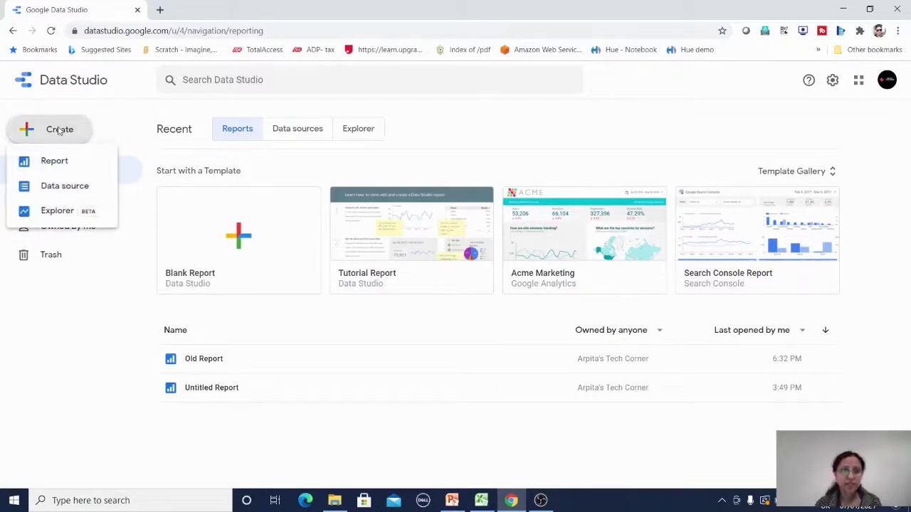
left_click(64, 188)
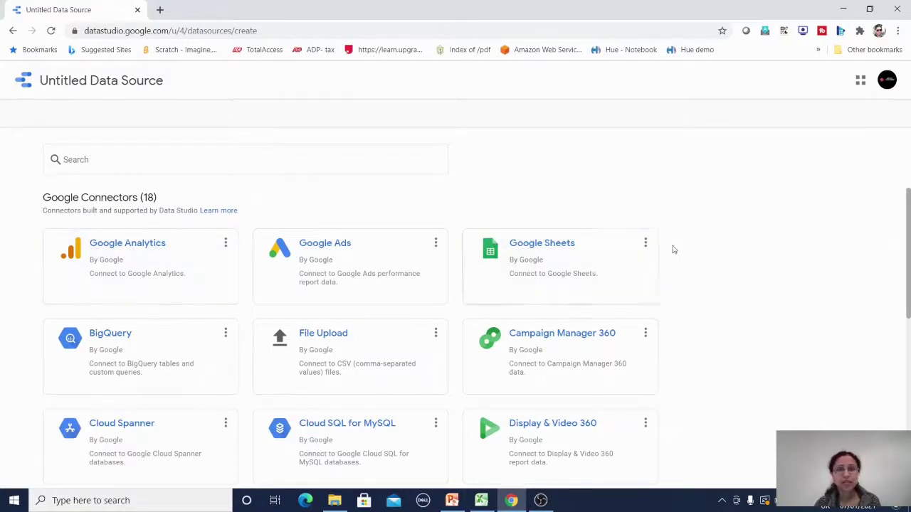
Step: Look through the Google and partner connectors available for the new data source
scroll(91, 276, "down", 1)
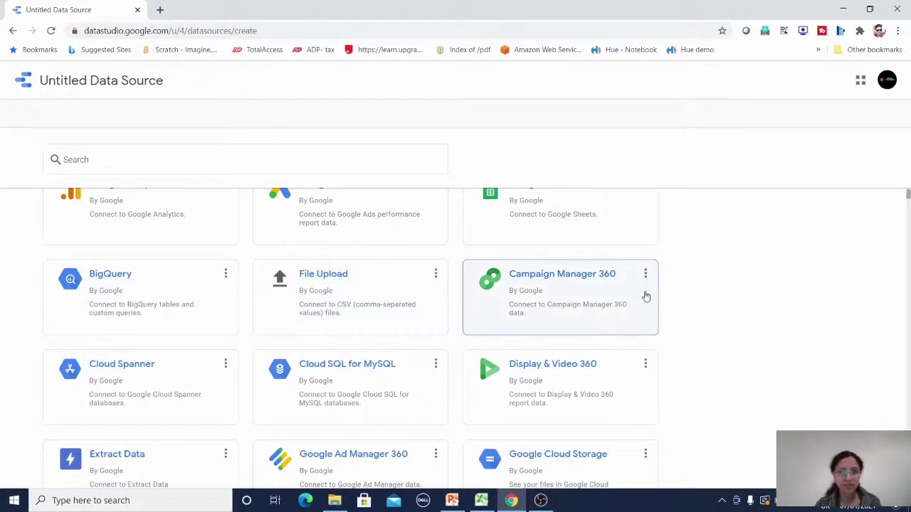
scroll(655, 363, "down", 2)
scroll(655, 363, "down", 7)
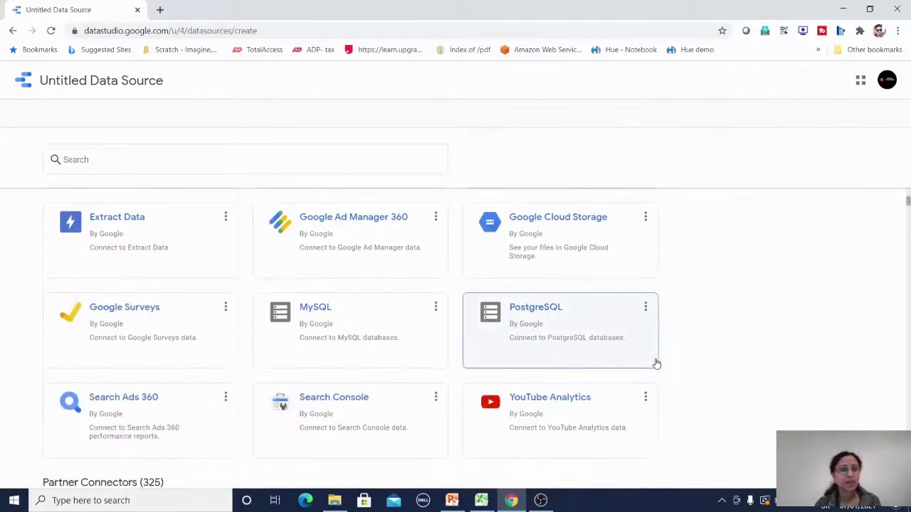
scroll(656, 363, "up", 1)
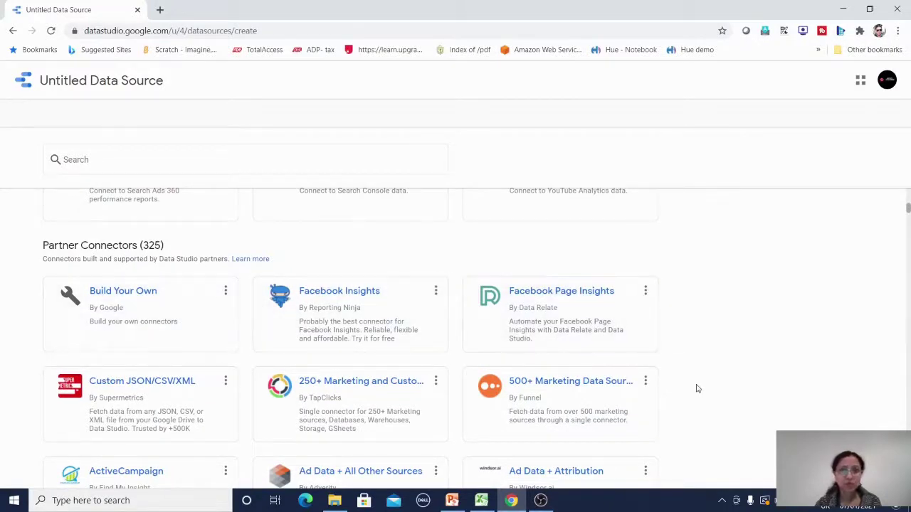
scroll(696, 388, "down", 5)
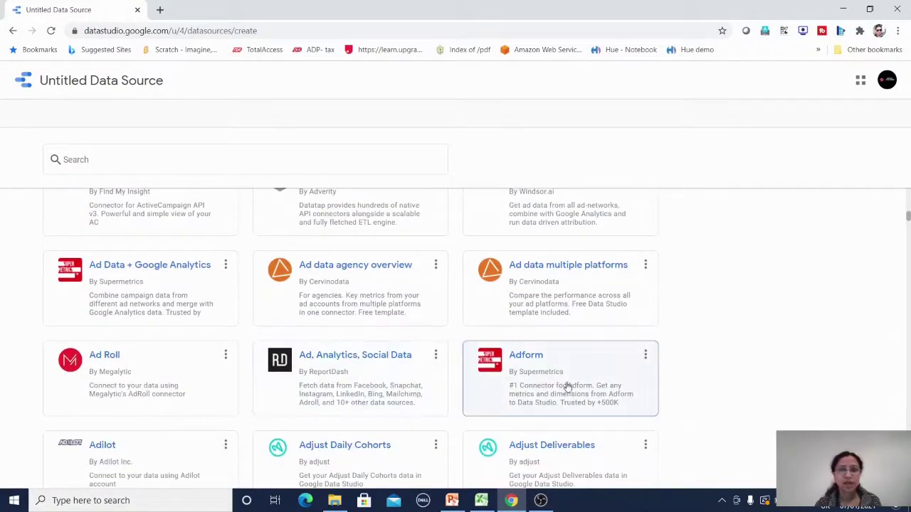
scroll(643, 380, "down", 6)
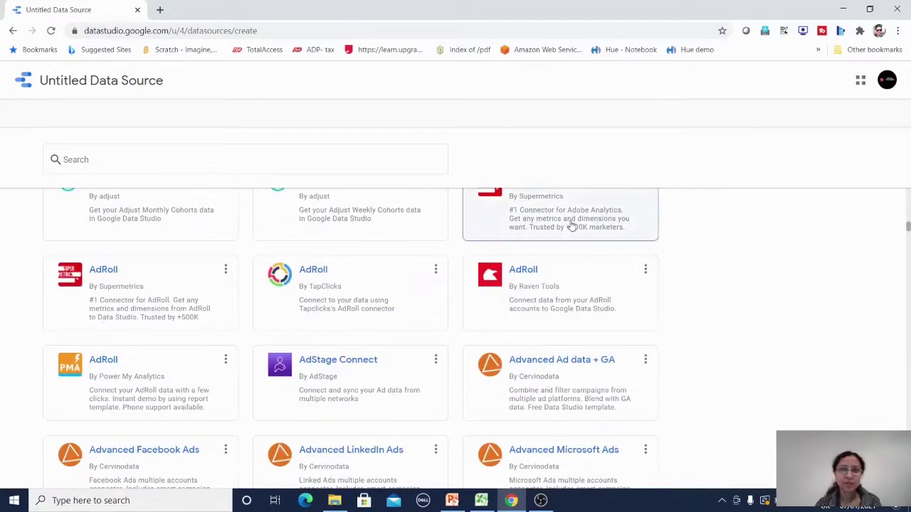
scroll(645, 362, "down", 4)
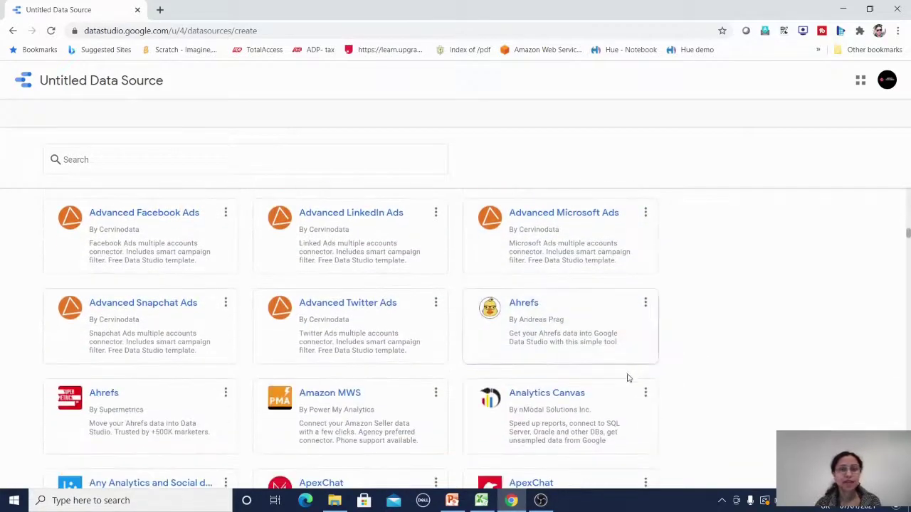
scroll(640, 374, "down", 4)
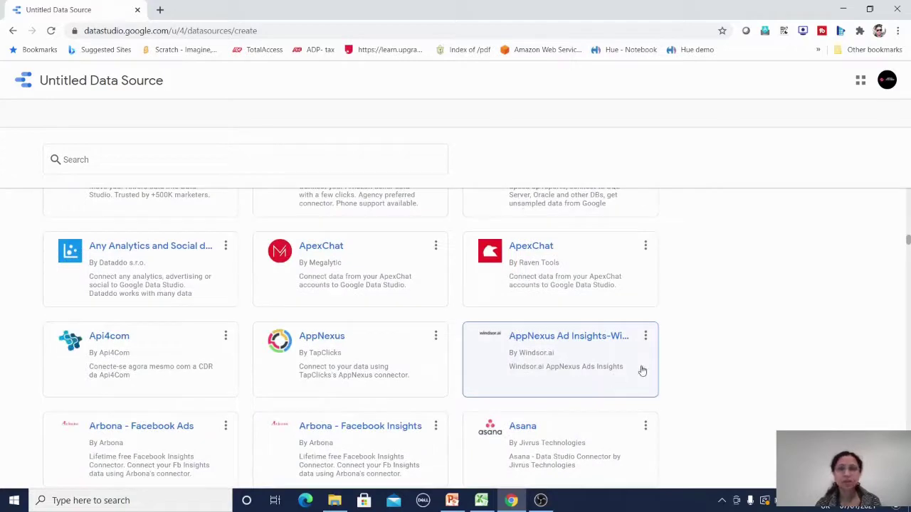
scroll(677, 360, "up", 12)
scroll(676, 359, "up", 15)
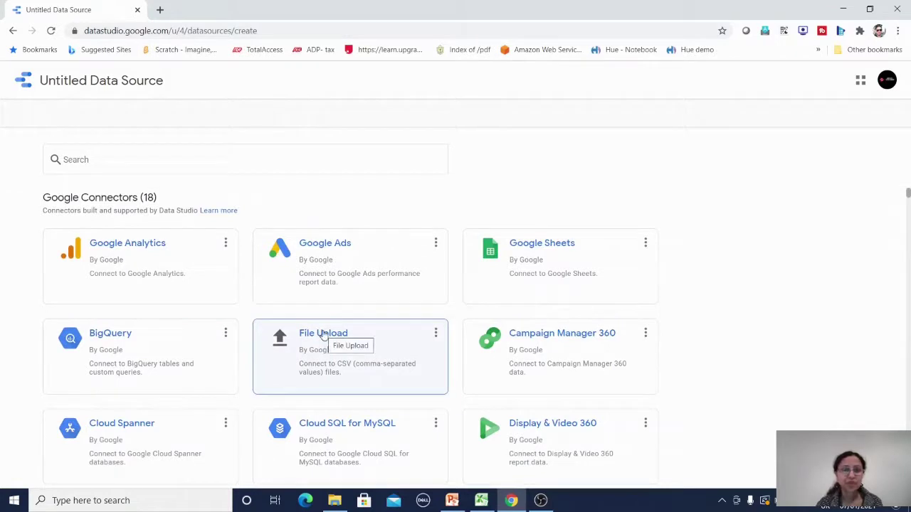
Step: Upload the VideoGameData file from the Data folder with the File Upload connector and connect it as the data source
left_click(324, 335)
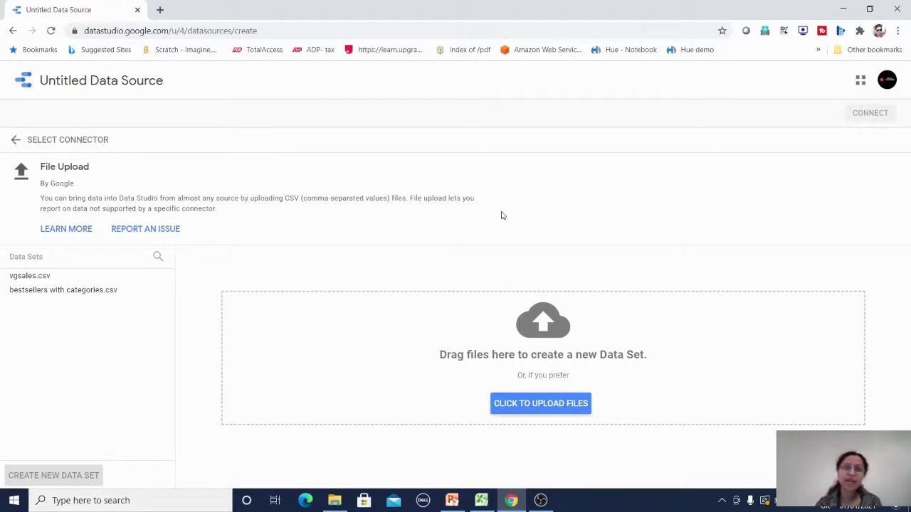
left_click(544, 408)
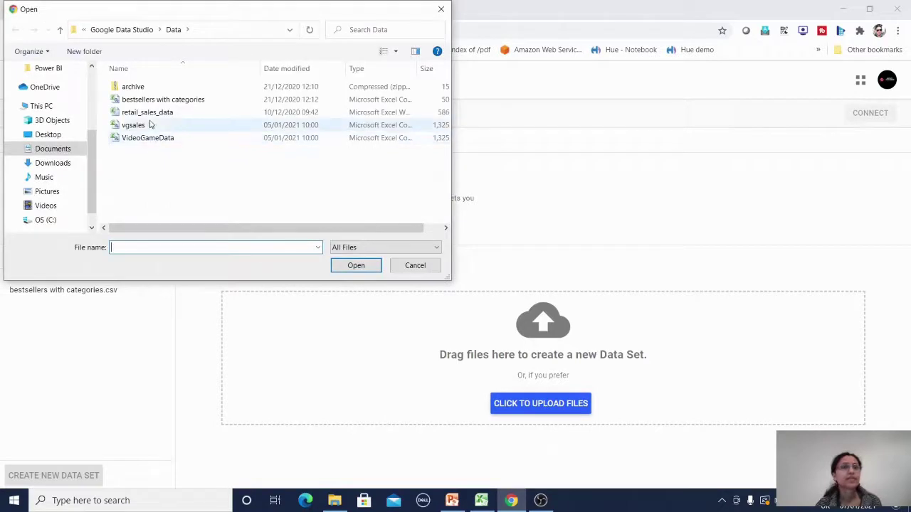
left_click(145, 139)
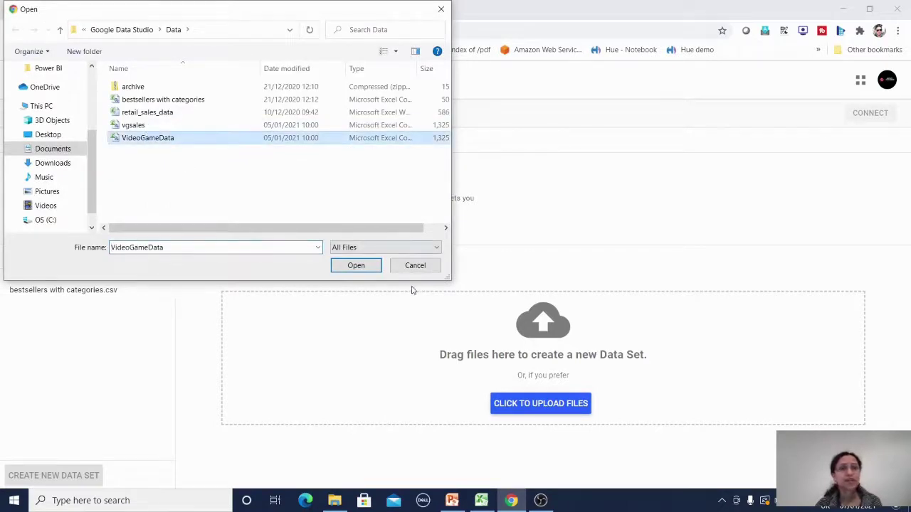
left_click(356, 266)
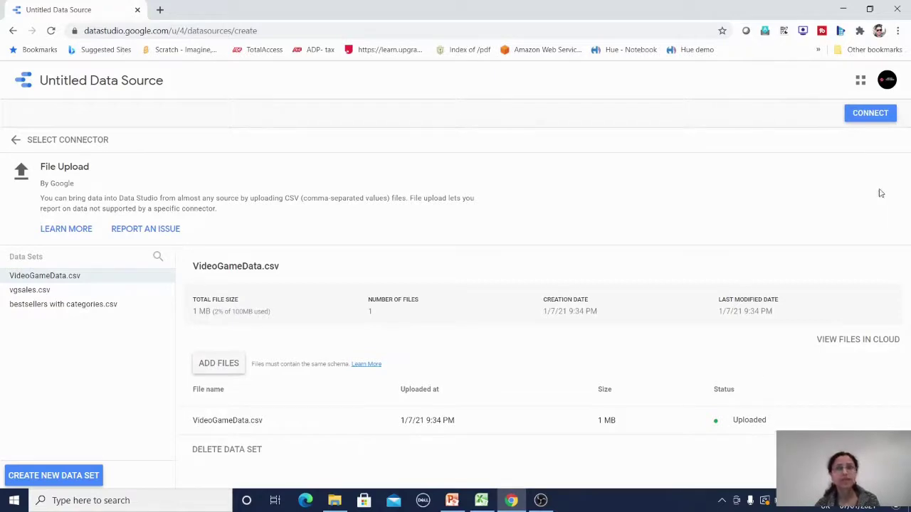
left_click(873, 115)
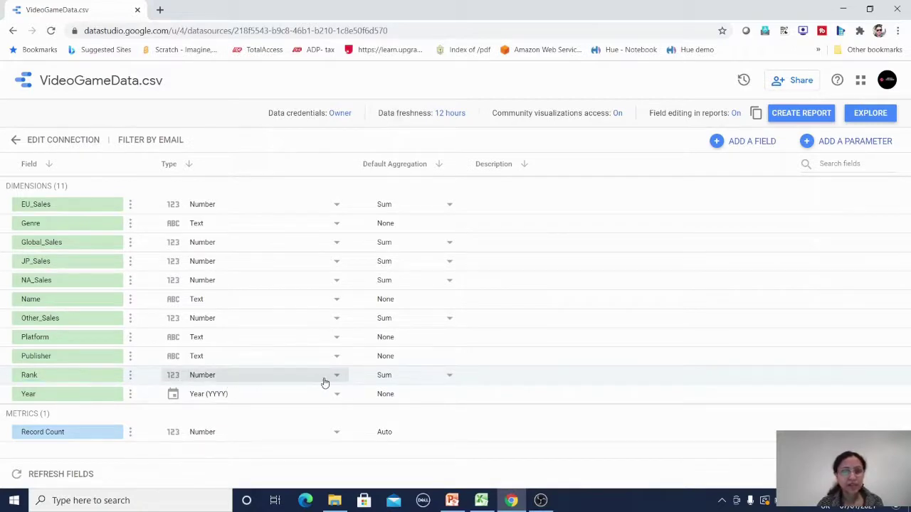
Step: Set the default aggregation of the Rank field to None
left_click(450, 380)
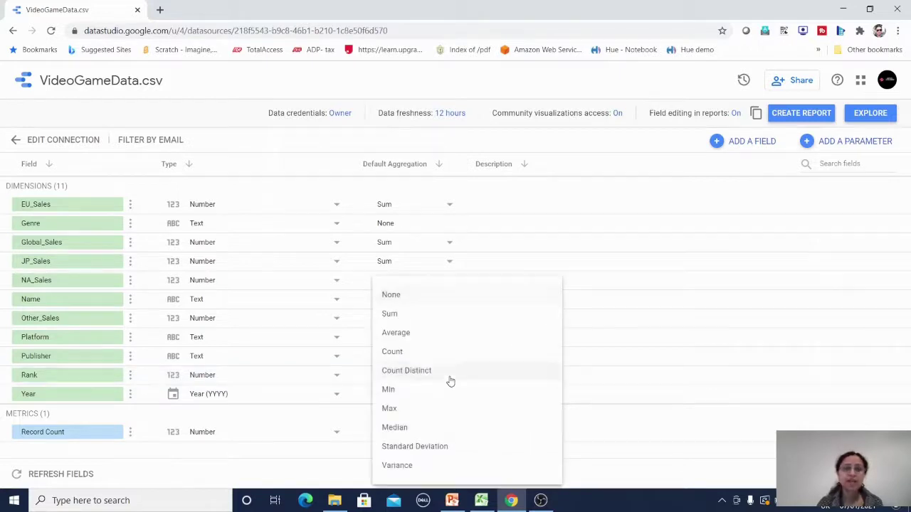
left_click(400, 298)
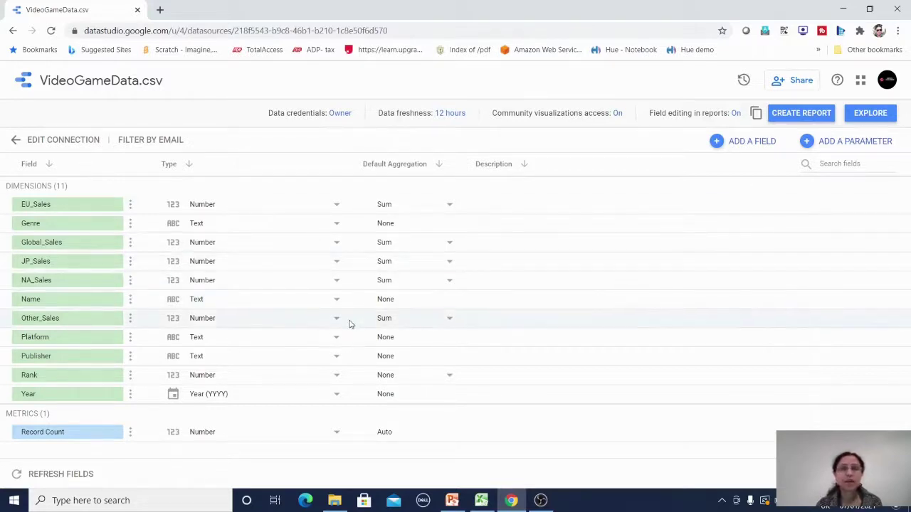
left_click(524, 320)
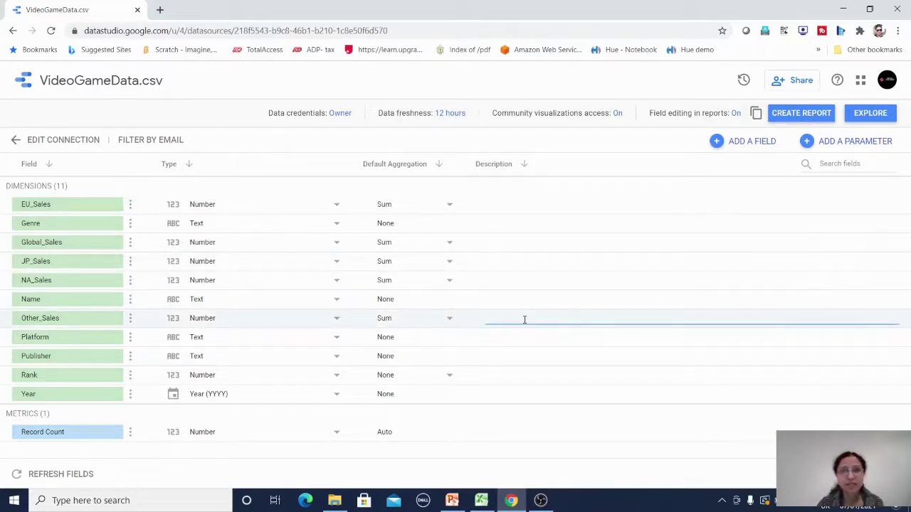
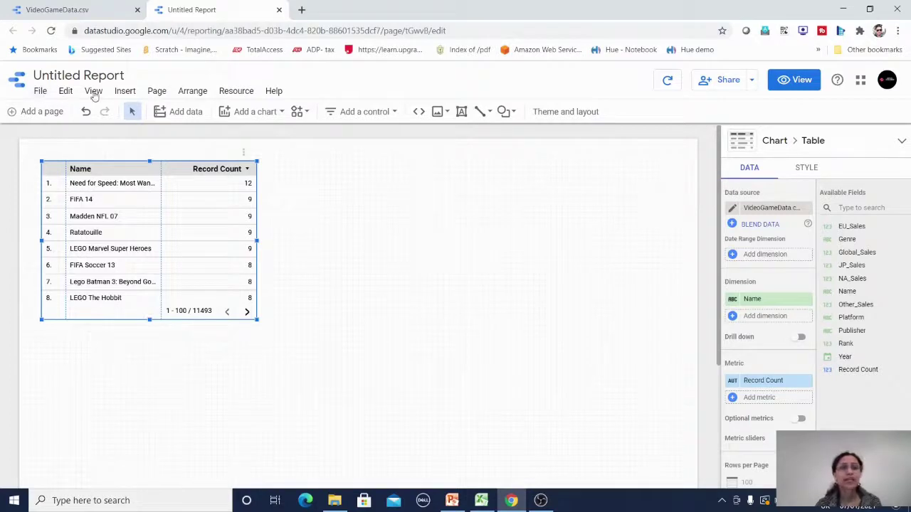
left_click(202, 93)
key("Escape")
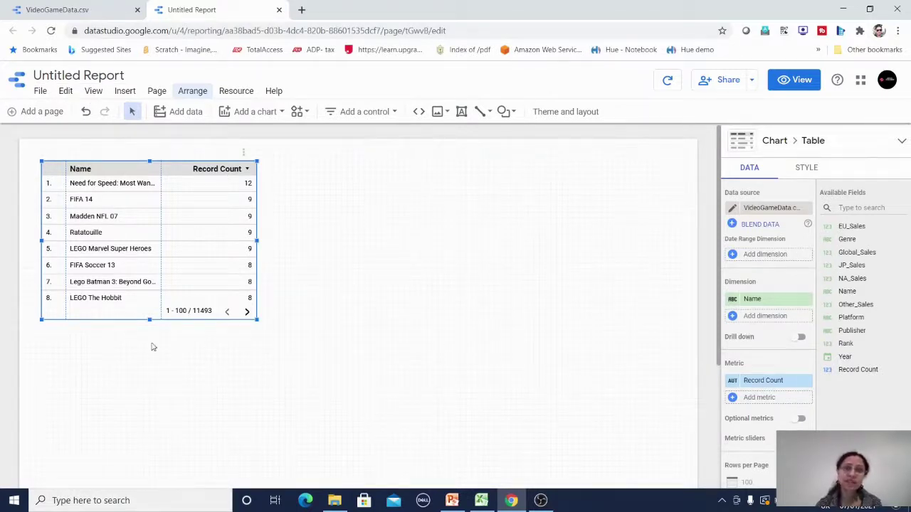
Step: Add a second page to the report and return to Page 1
left_click(37, 113)
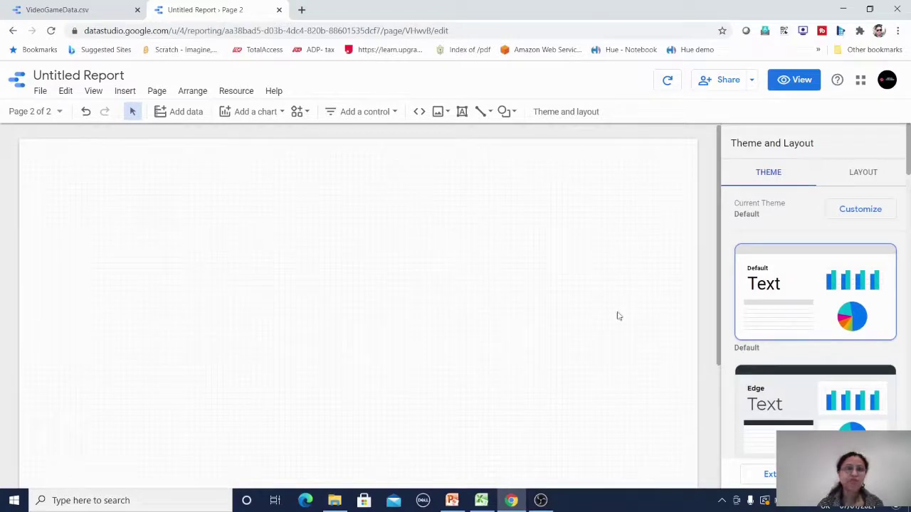
left_click(59, 114)
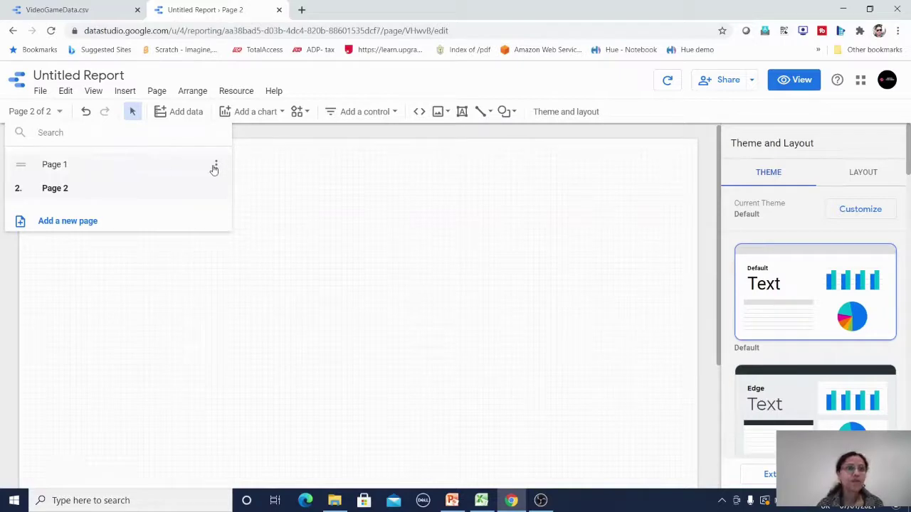
left_click(216, 169)
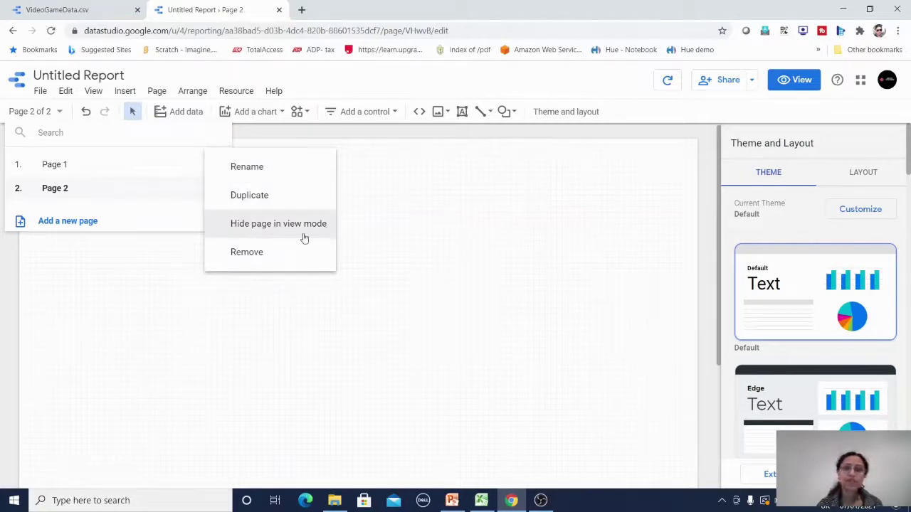
left_click(46, 167)
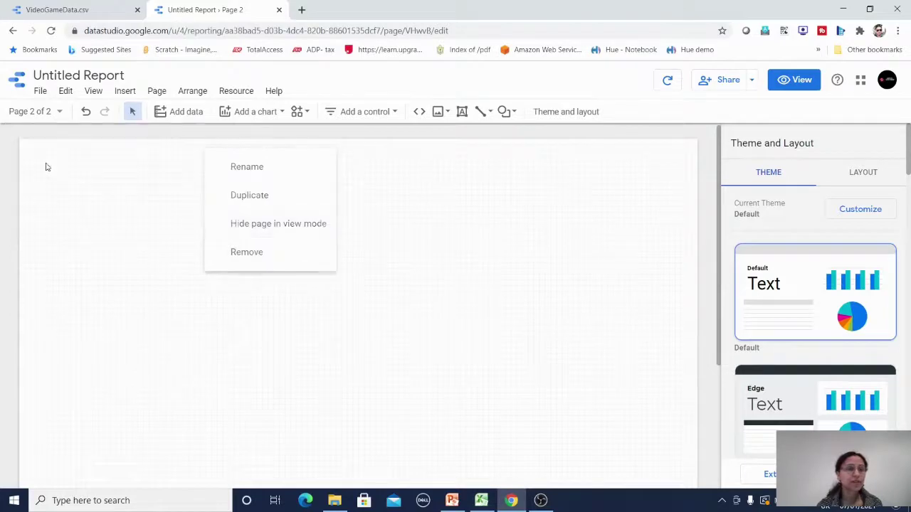
left_click(45, 114)
left_click(53, 166)
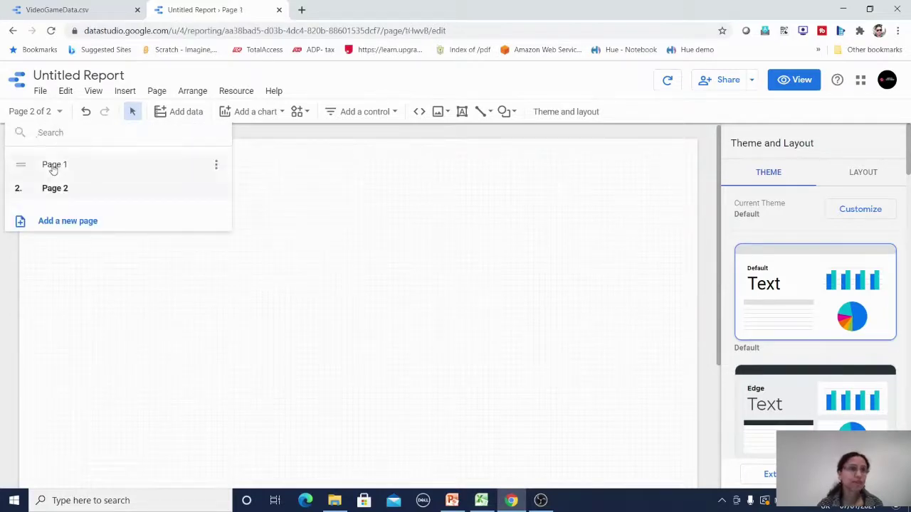
left_click(430, 250)
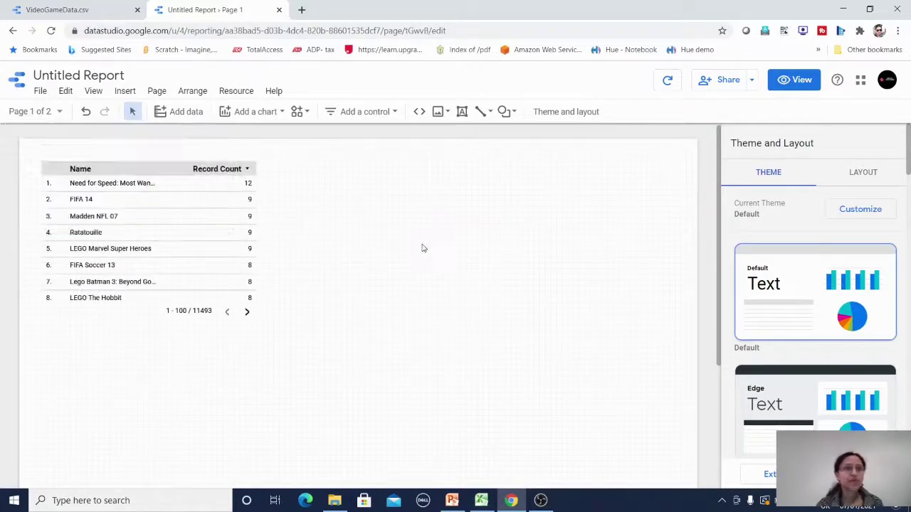
Step: Examine the options for adding data, charts and community visualizations to the report
left_click(134, 114)
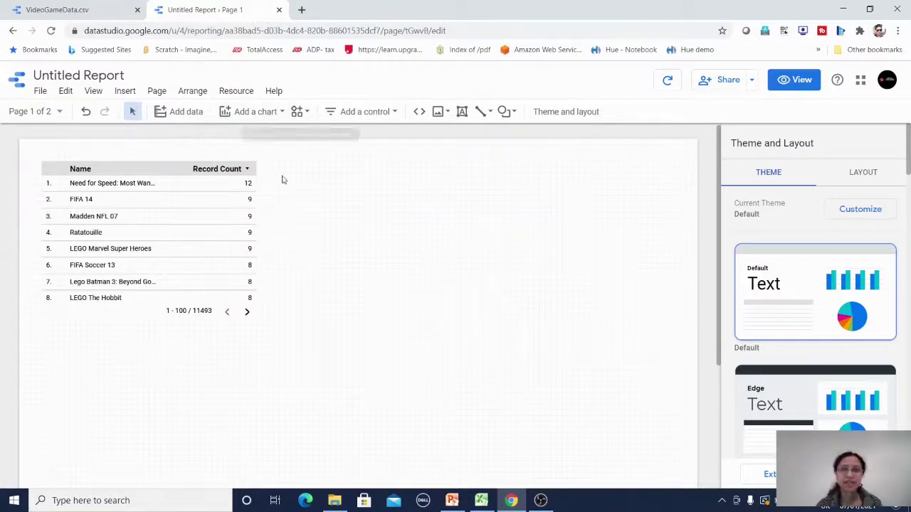
left_click(187, 113)
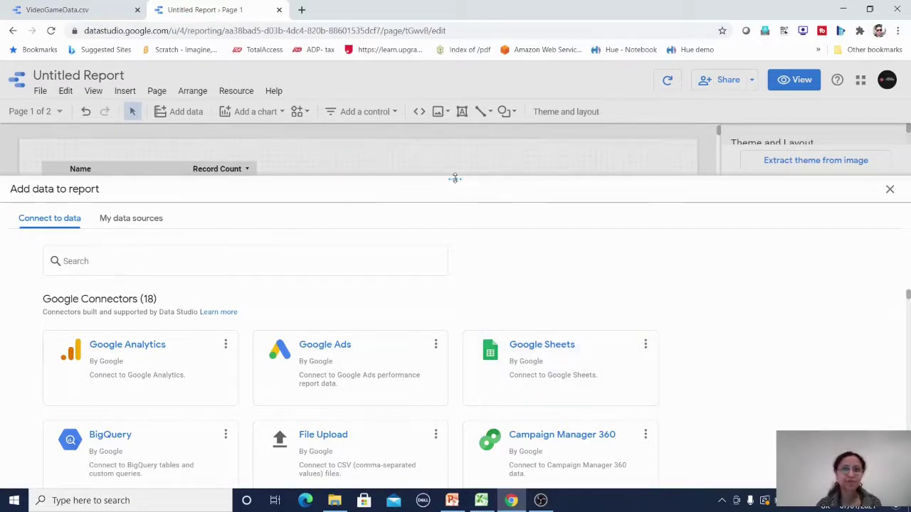
left_click(890, 190)
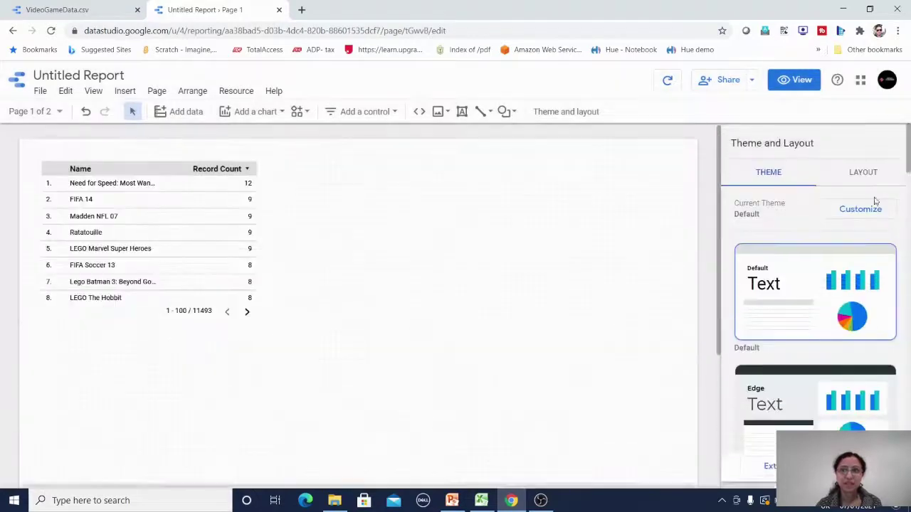
left_click(282, 114)
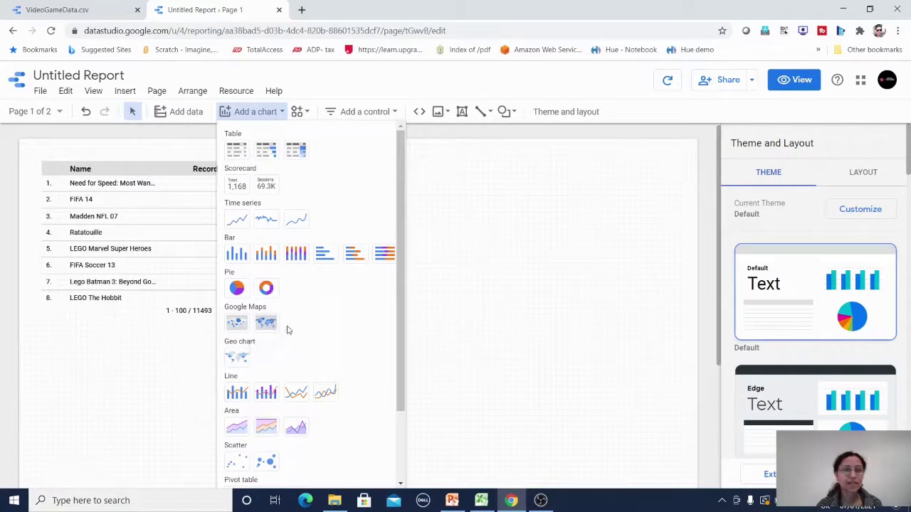
scroll(299, 340, "down", 2)
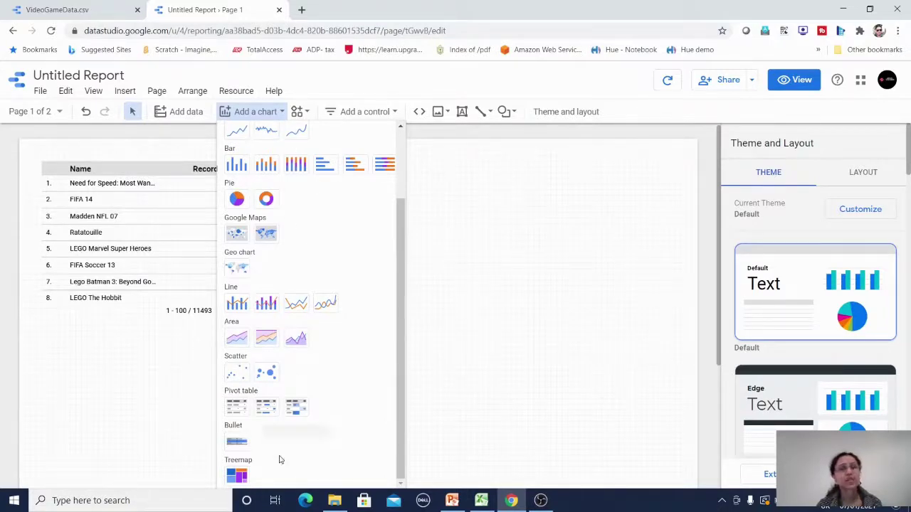
left_click(492, 242)
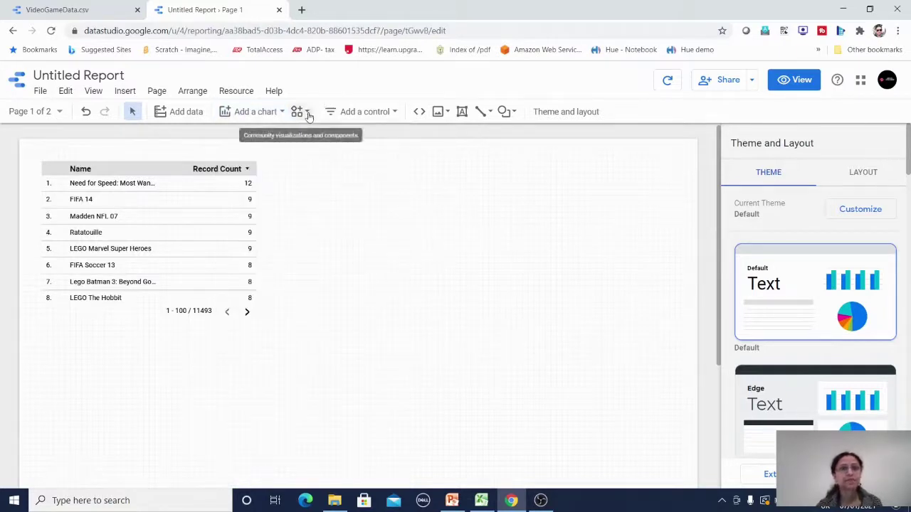
left_click(307, 114)
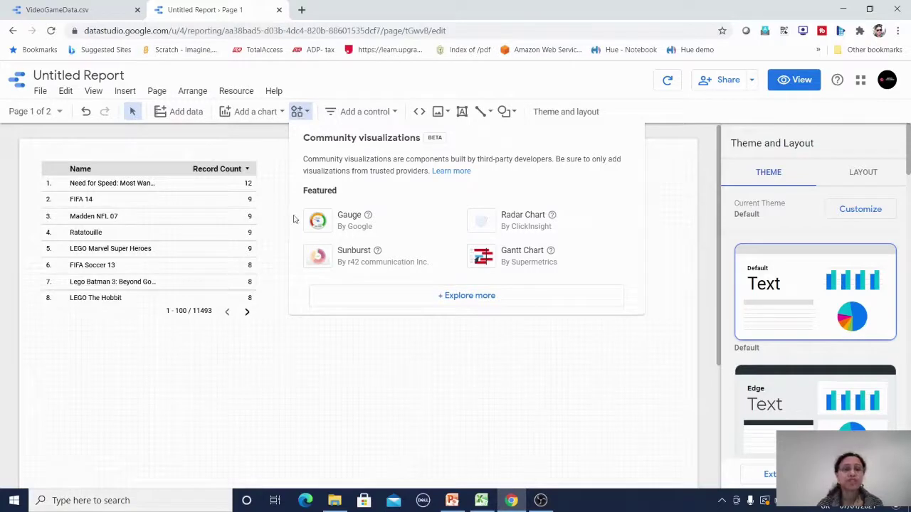
left_click(262, 136)
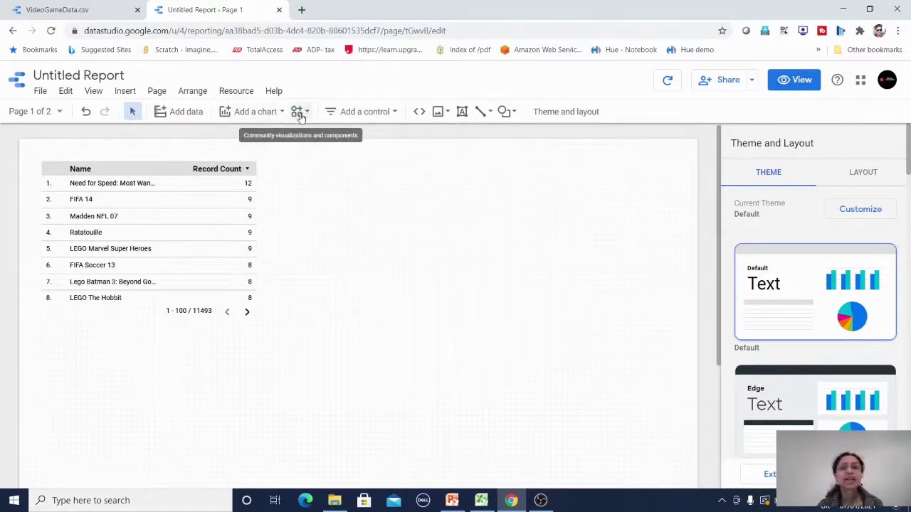
Step: Examine the featured community visualizations and the types of controls that can be added to the report
left_click(307, 114)
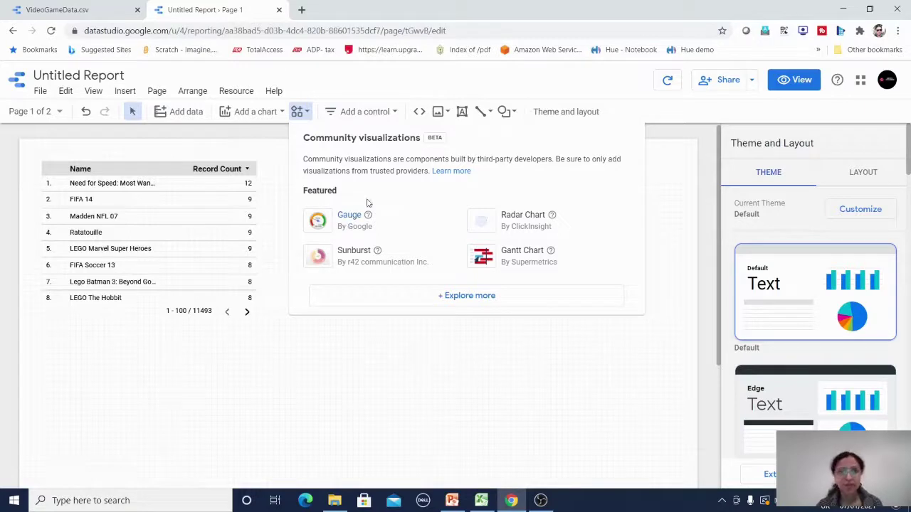
left_click(347, 351)
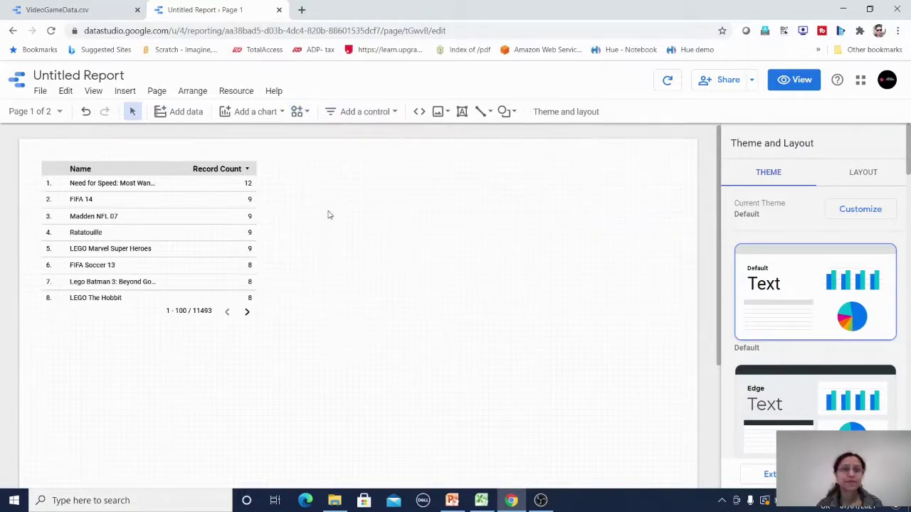
left_click(388, 112)
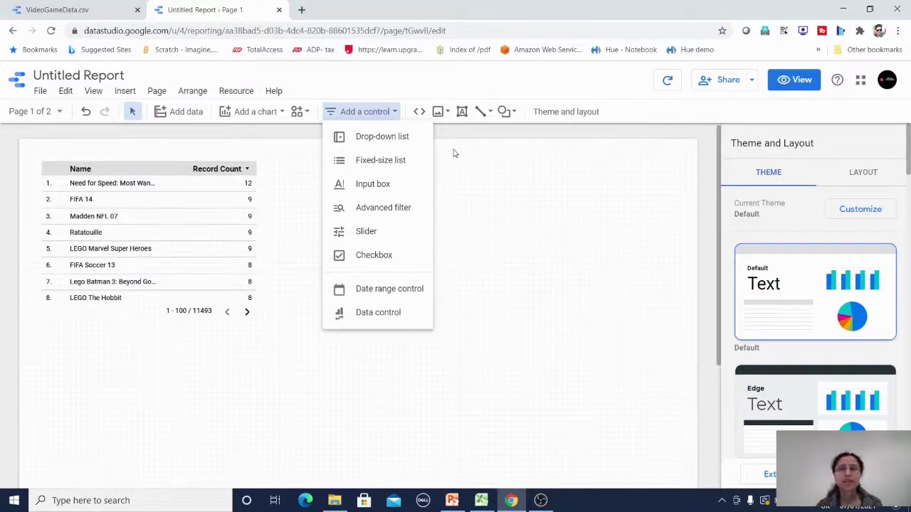
left_click(390, 111)
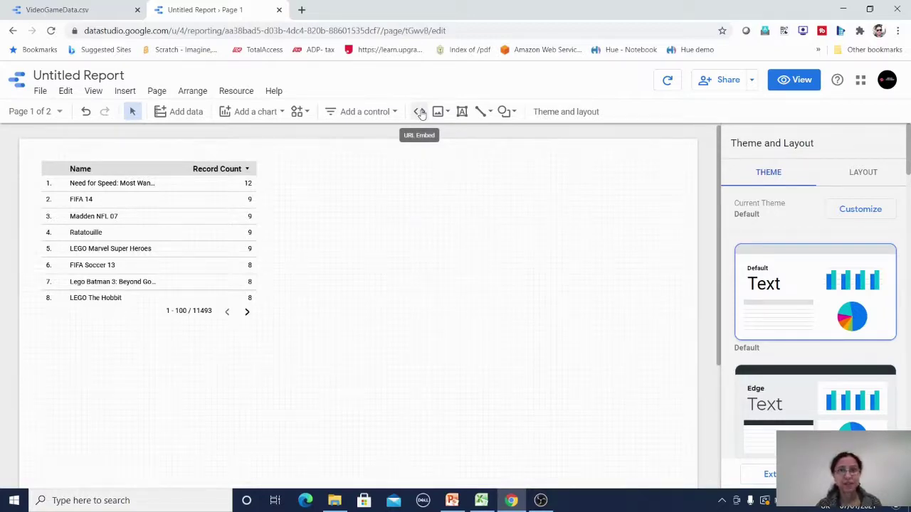
Step: Draw a wide, shallow URL embed box on the page beside the table, leaving its content URL empty
left_click(421, 112)
left_click_drag(336, 170, 551, 192)
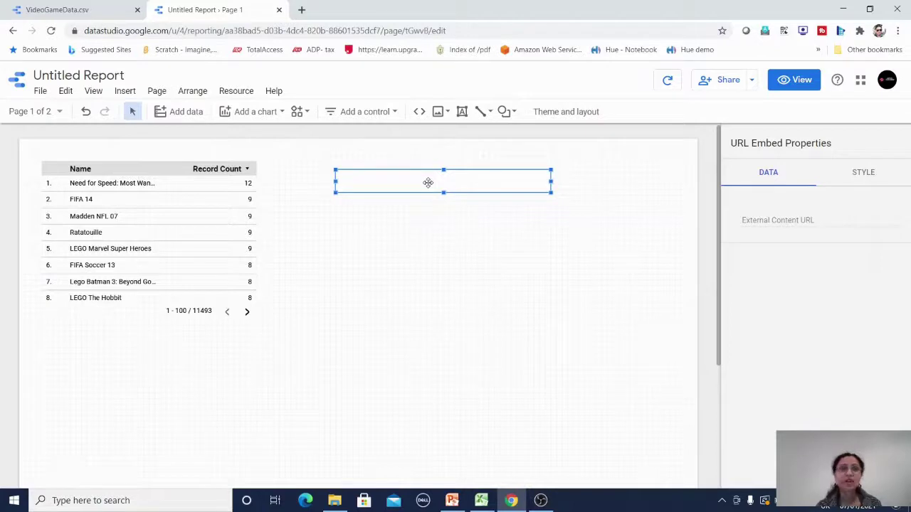
left_click(579, 206)
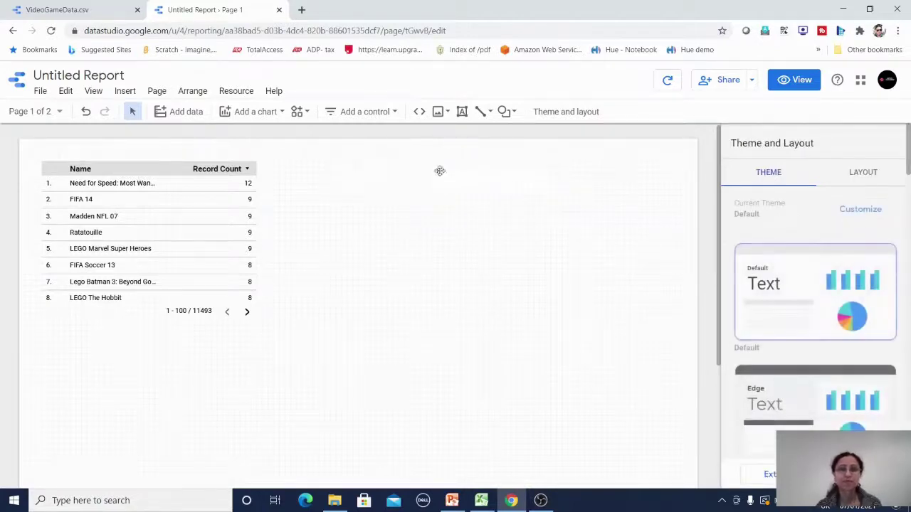
Step: Examine the options for inserting images, lines and connectors, and shapes
left_click(448, 114)
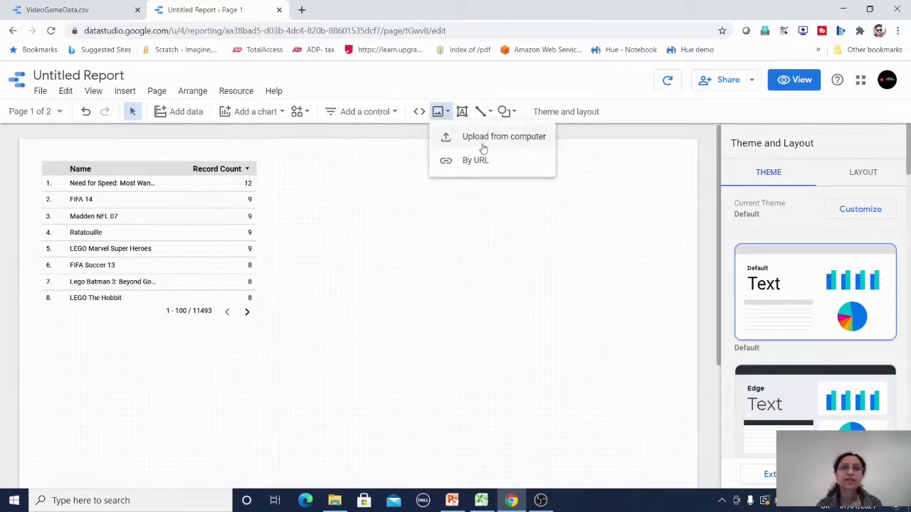
left_click(430, 206)
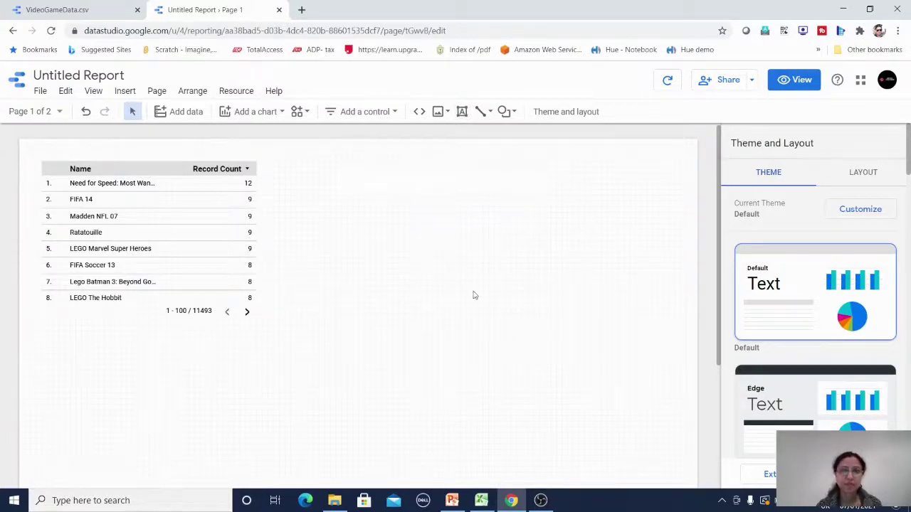
left_click(490, 114)
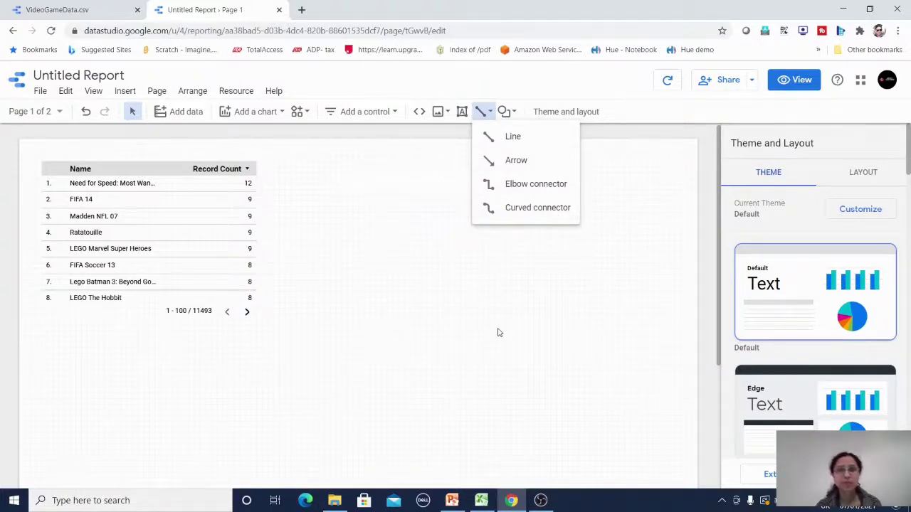
left_click(517, 112)
left_click(517, 112)
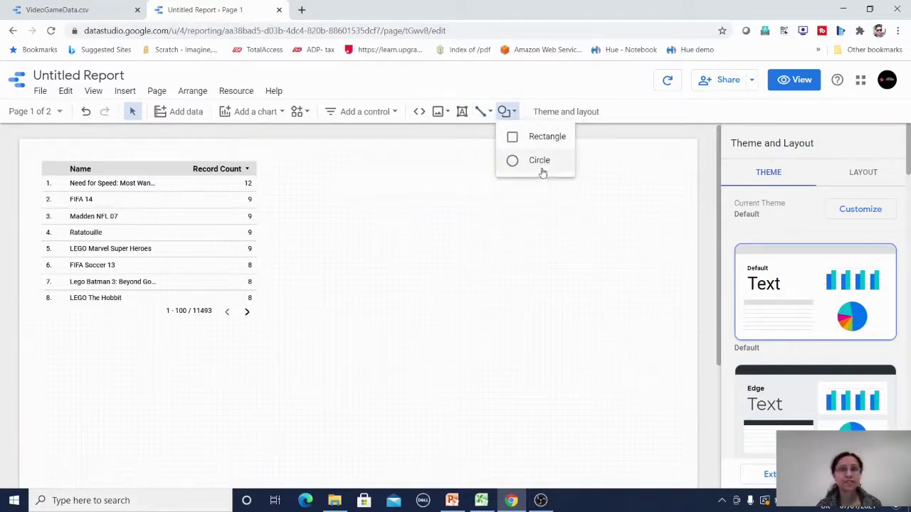
left_click(635, 173)
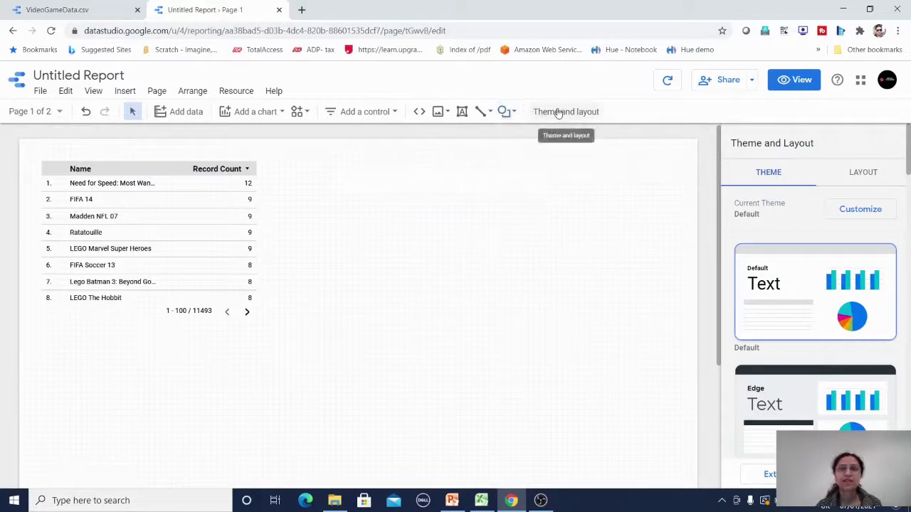
Step: Apply the Constellation theme to the report
left_click(155, 173)
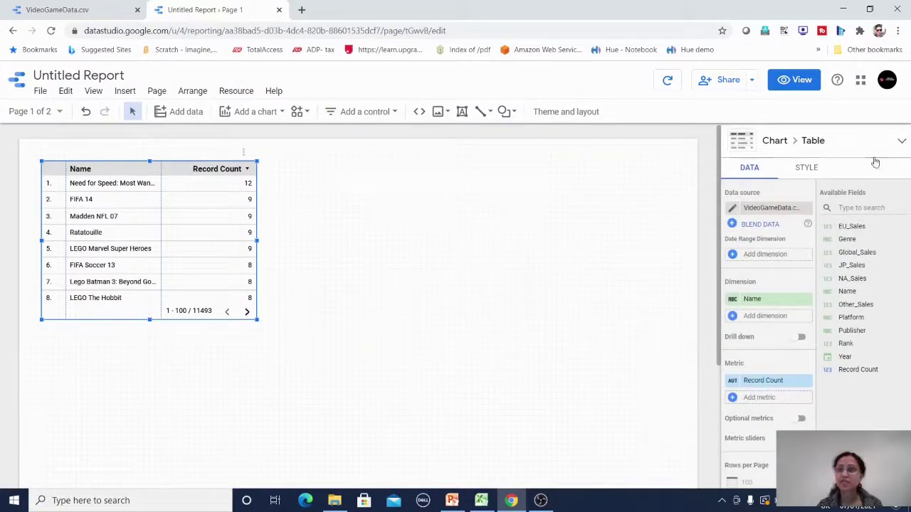
left_click(558, 114)
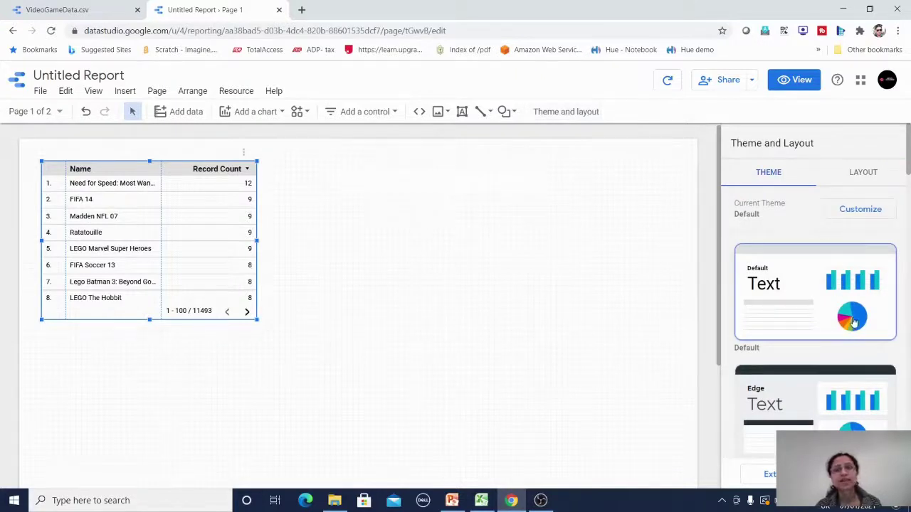
scroll(825, 342, "down", 3)
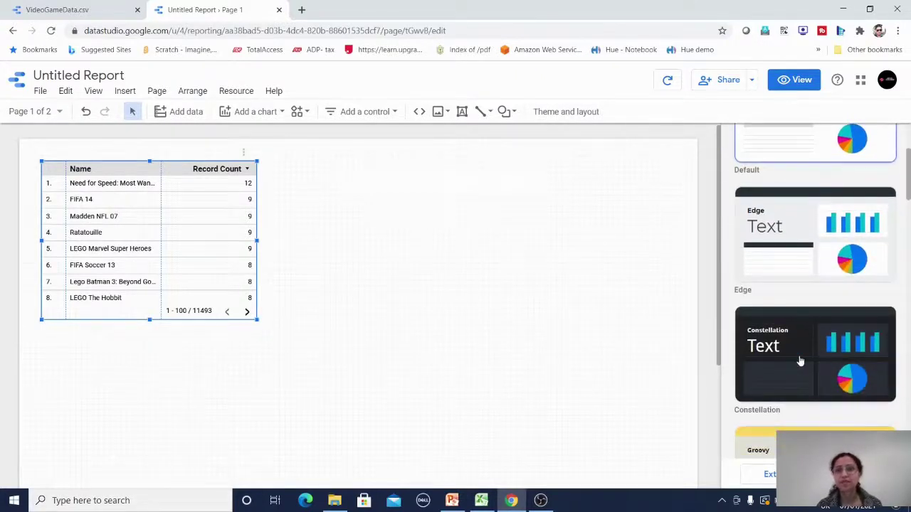
left_click(800, 362)
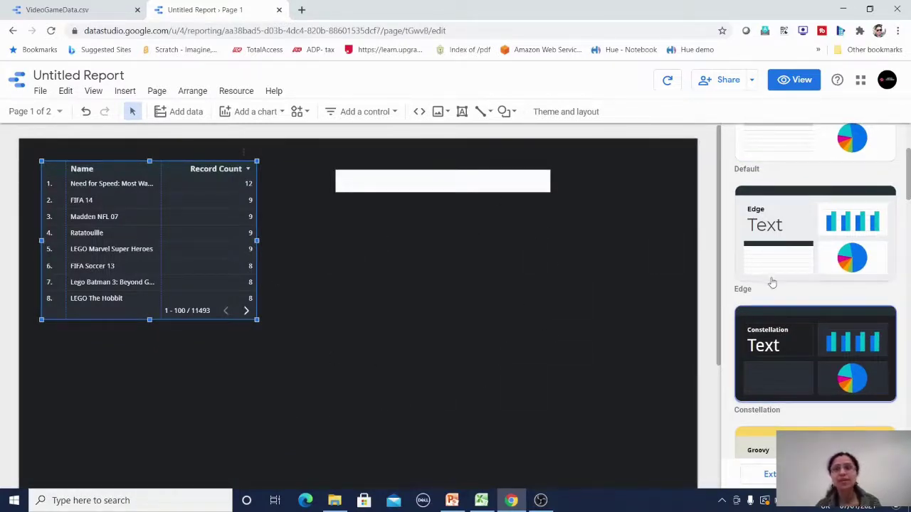
Step: Apply the Groovy theme to the report and clear the table selection
scroll(793, 396, "down", 2)
scroll(830, 373, "down", 2)
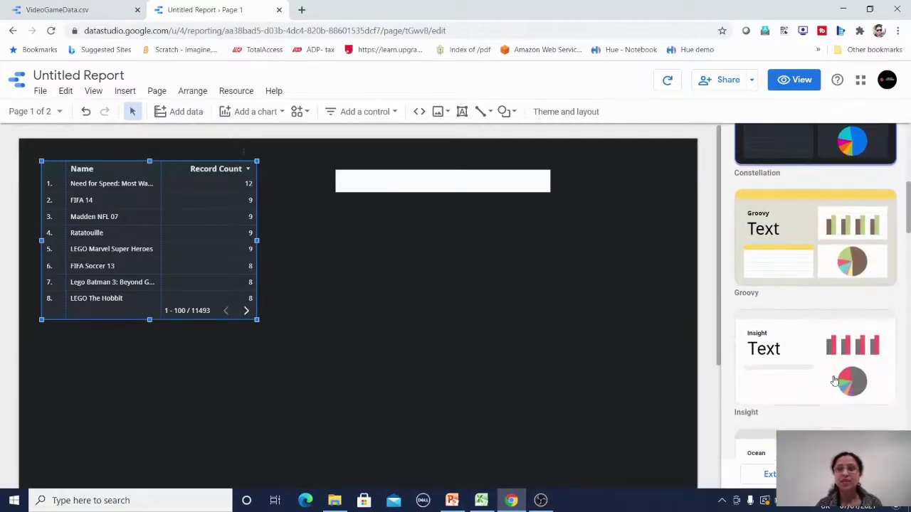
left_click(787, 212)
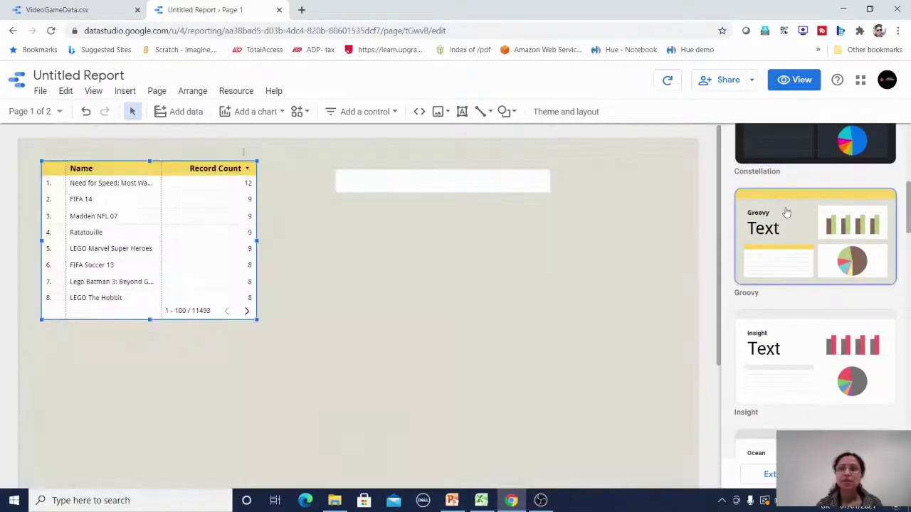
left_click(421, 224)
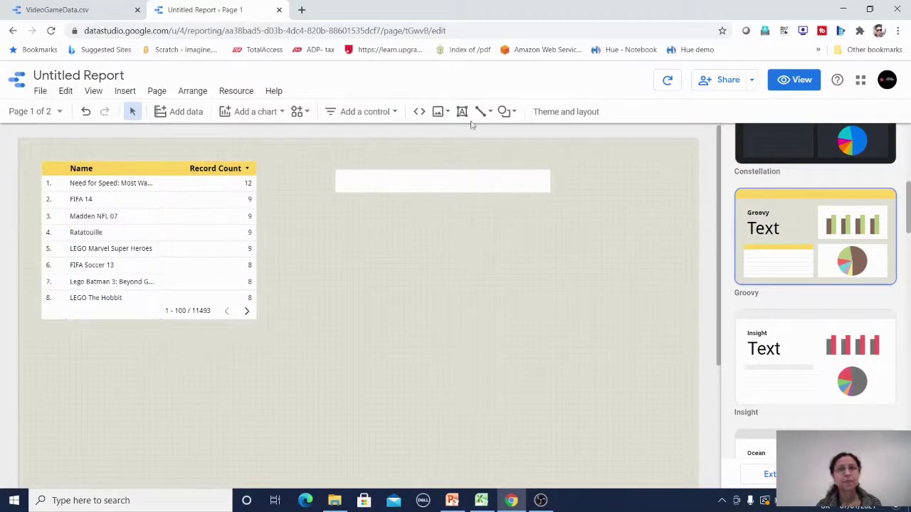
Step: Delete the Name and Record Count table and the URL embed box from the page
left_click(159, 173)
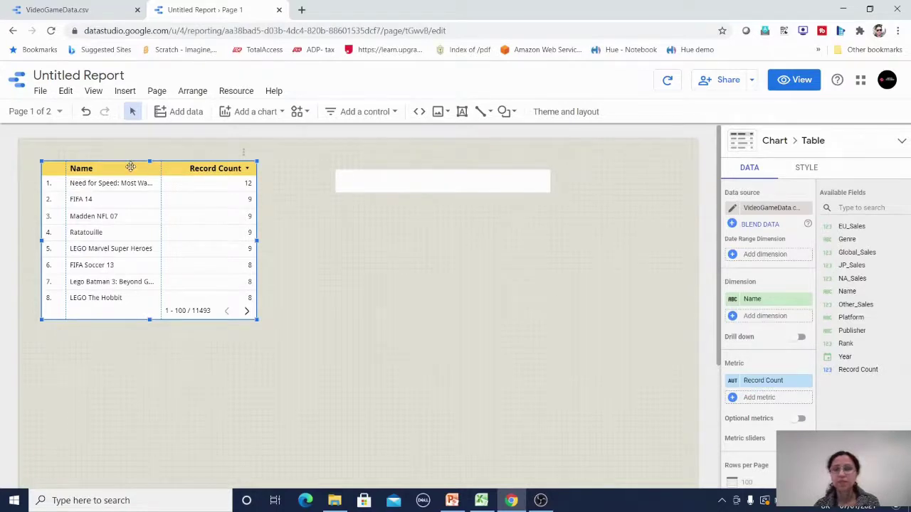
left_click(132, 168)
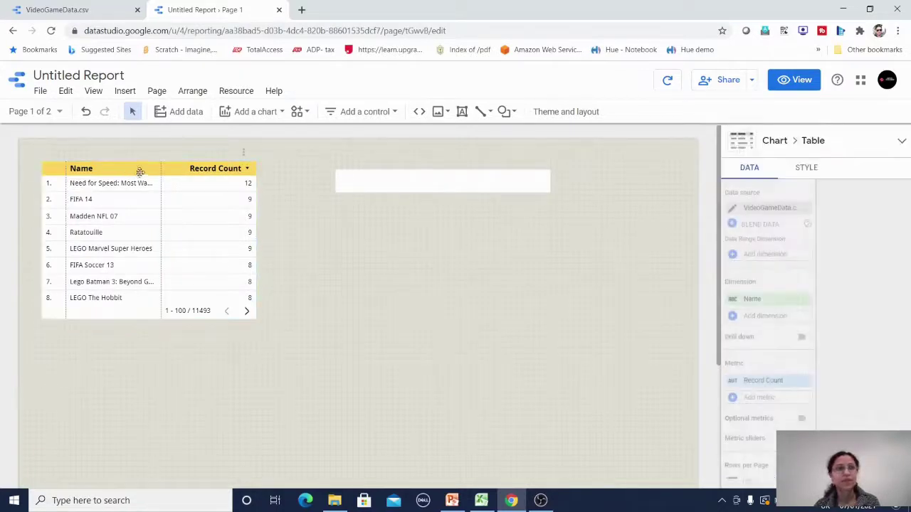
key("Delete")
left_click(422, 178)
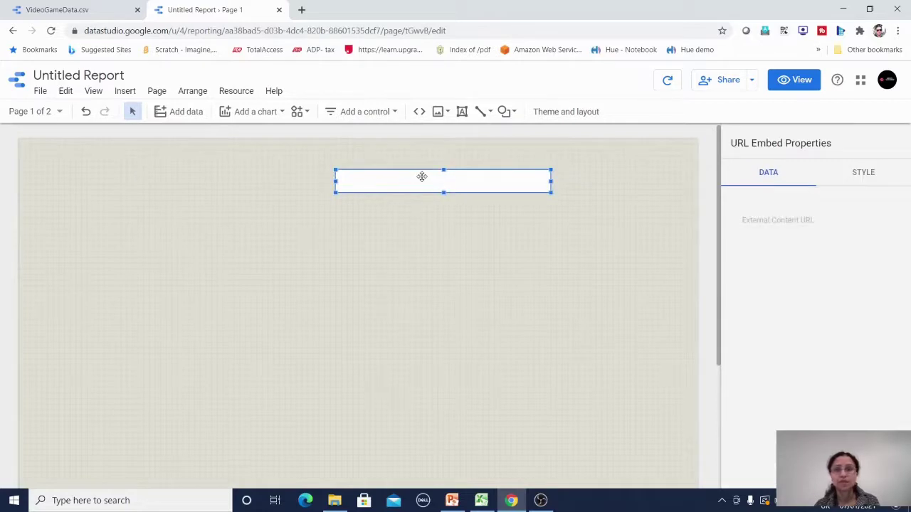
key("Delete")
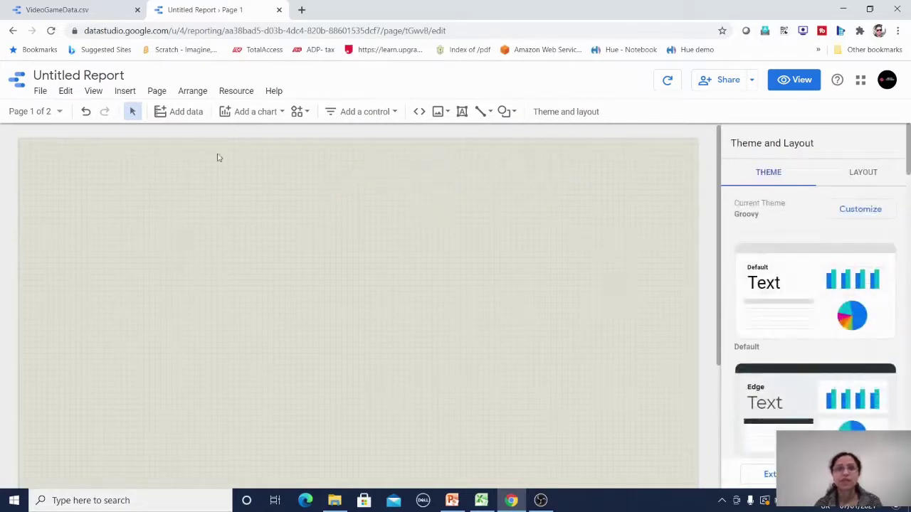
Step: Add a column chart near the page's upper-left corner and enlarge it from its lower-right corner
left_click(282, 114)
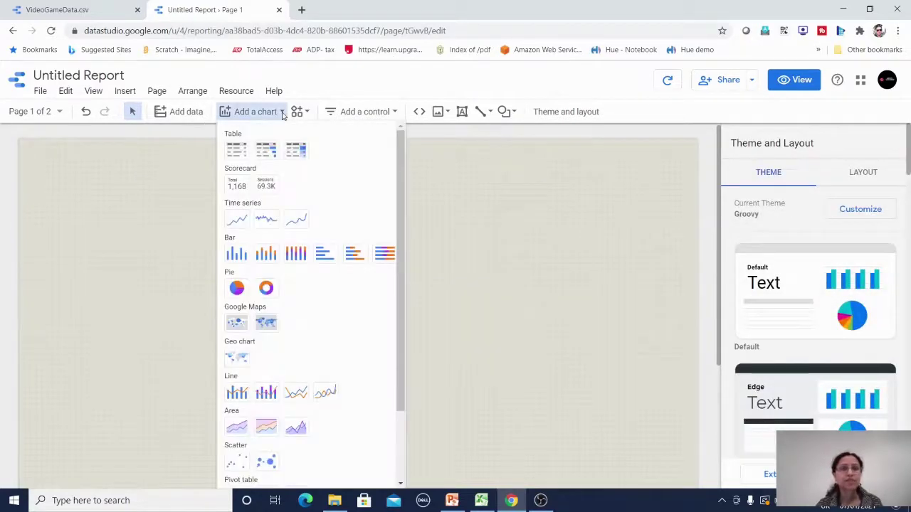
left_click(238, 255)
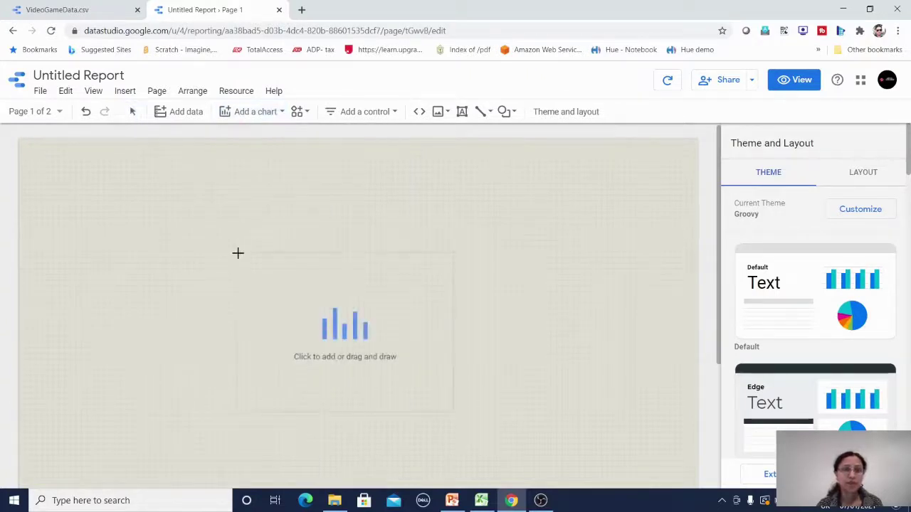
left_click(69, 162)
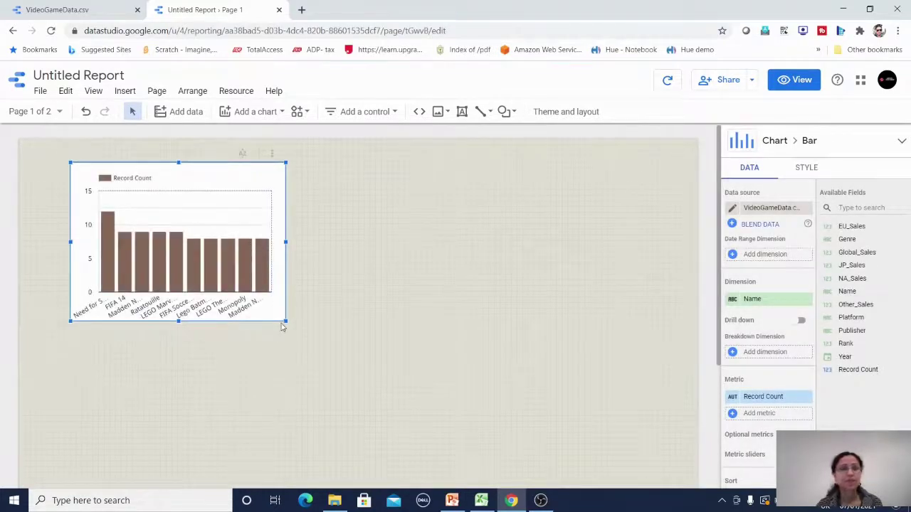
left_click_drag(286, 320, 322, 373)
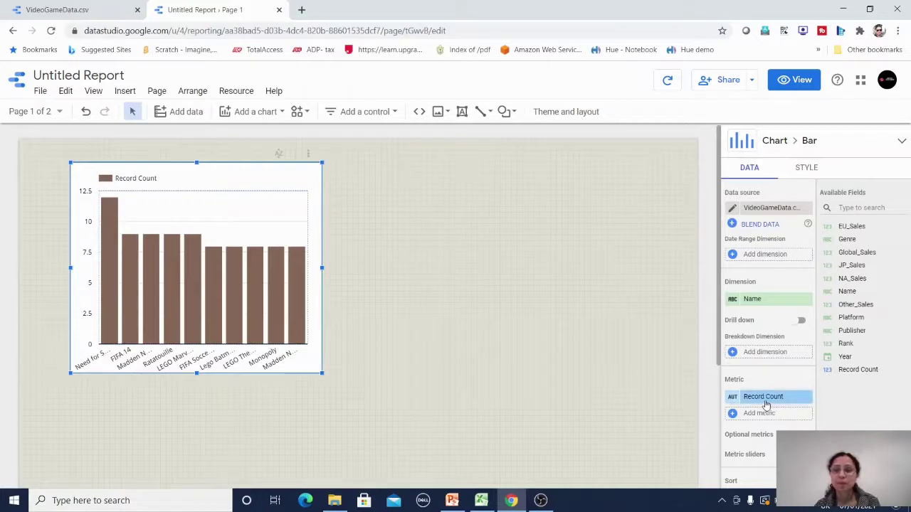
Step: Examine the bar chart's data settings and its style options, from colours and axes to the legend and chart header
scroll(765, 405, "down", 1)
scroll(783, 406, "down", 2)
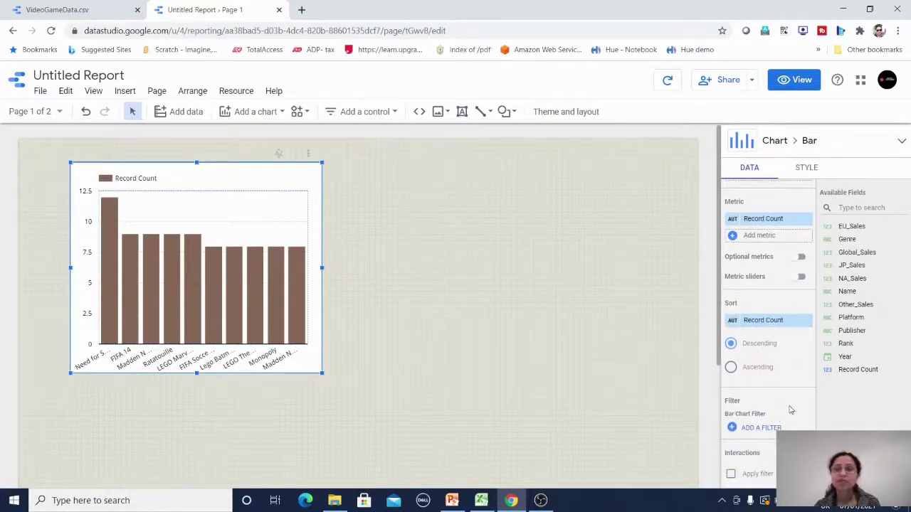
scroll(791, 411, "down", 2)
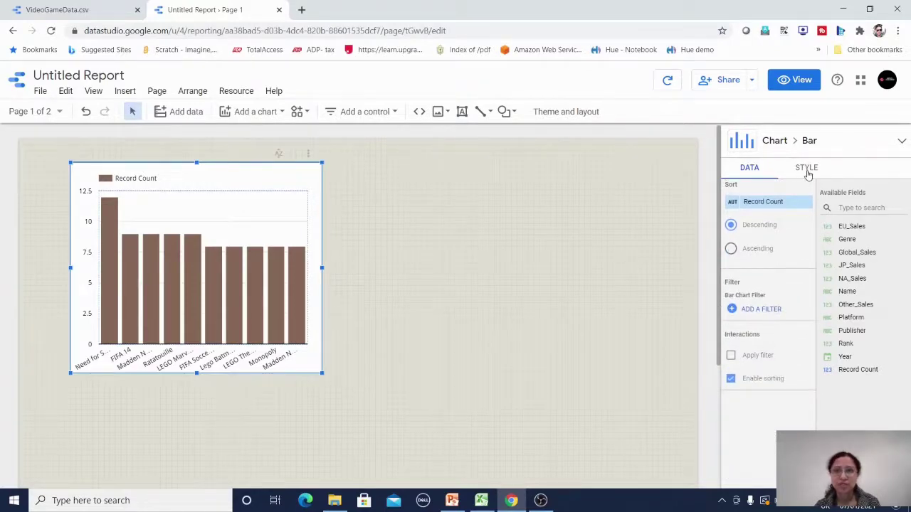
left_click(807, 169)
scroll(828, 277, "up", 5)
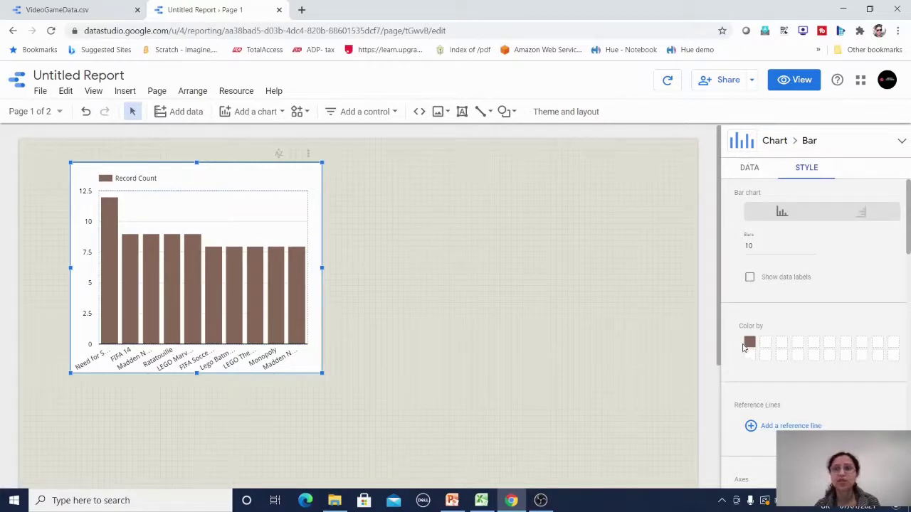
scroll(797, 404, "down", 2)
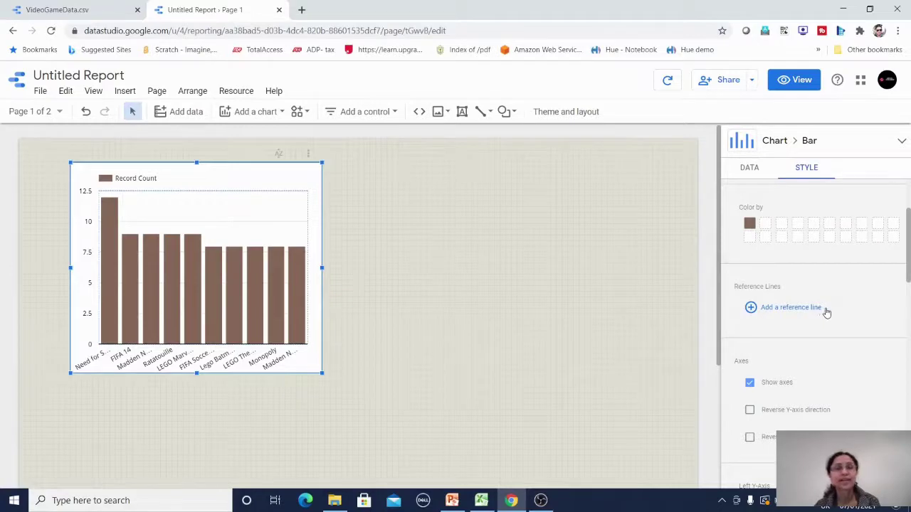
scroll(824, 344, "down", 2)
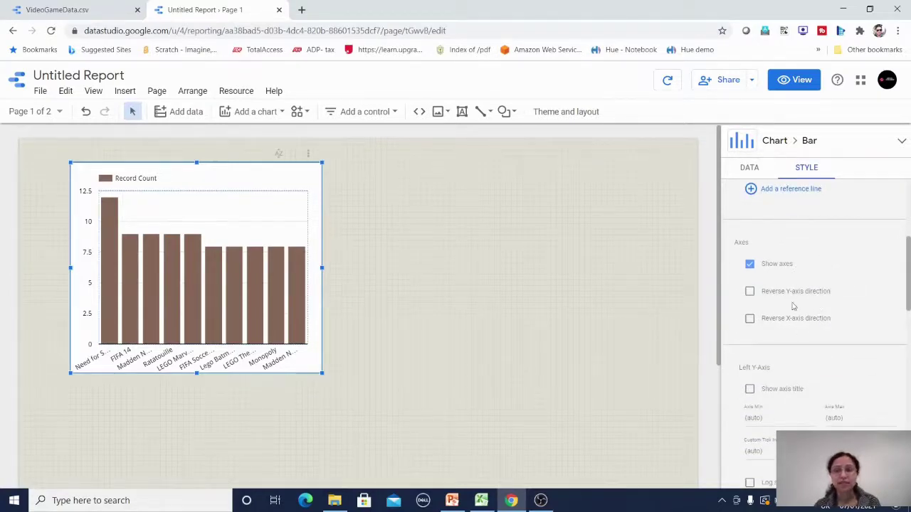
scroll(787, 370, "down", 1)
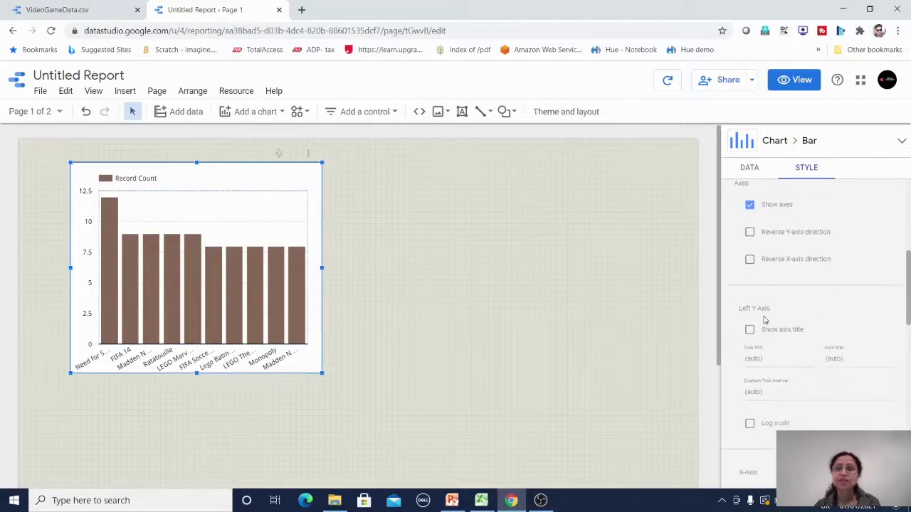
scroll(799, 413, "down", 1)
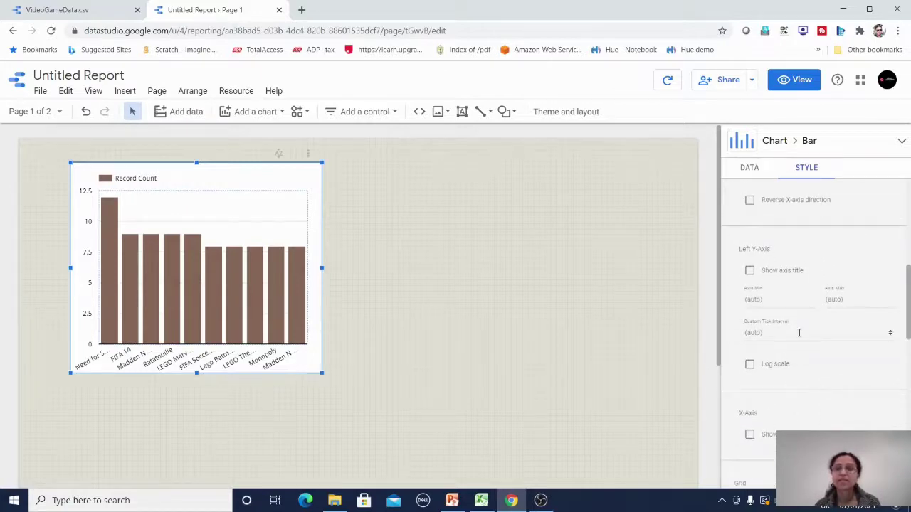
scroll(799, 333, "down", 2)
scroll(863, 342, "down", 1)
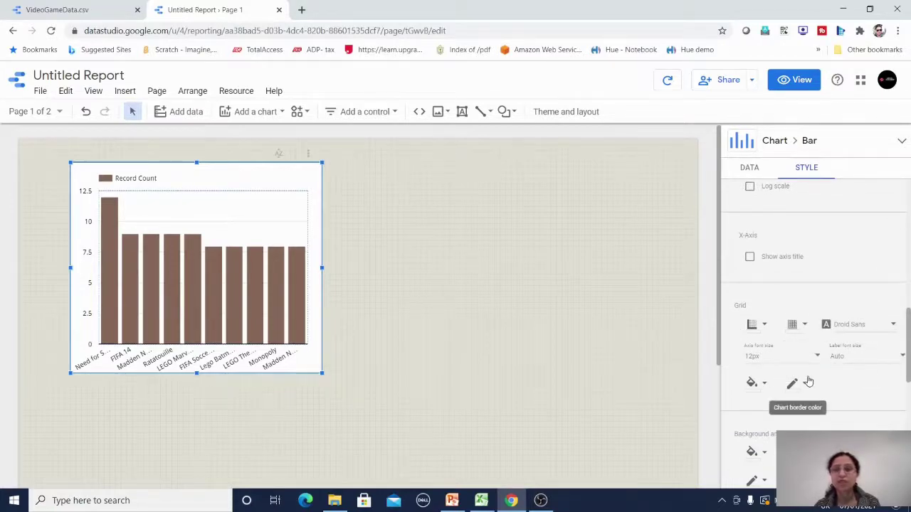
scroll(808, 382, "down", 2)
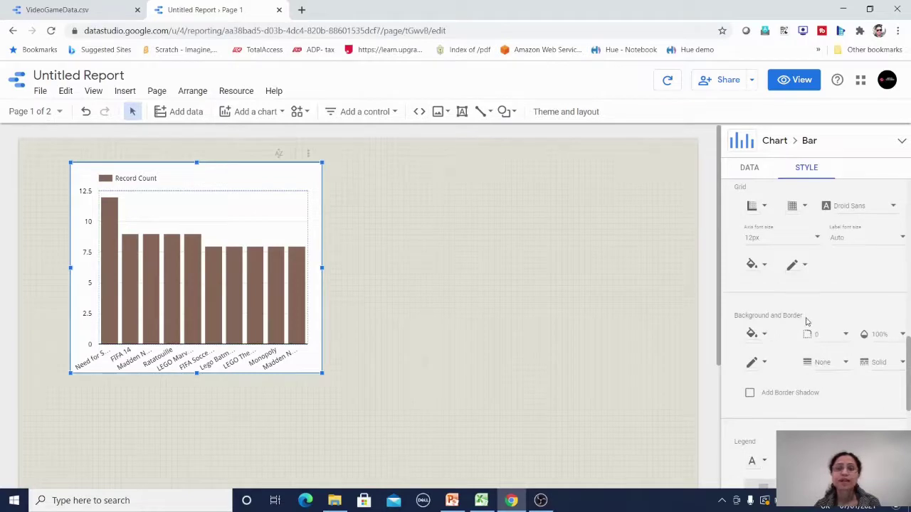
scroll(838, 393, "down", 2)
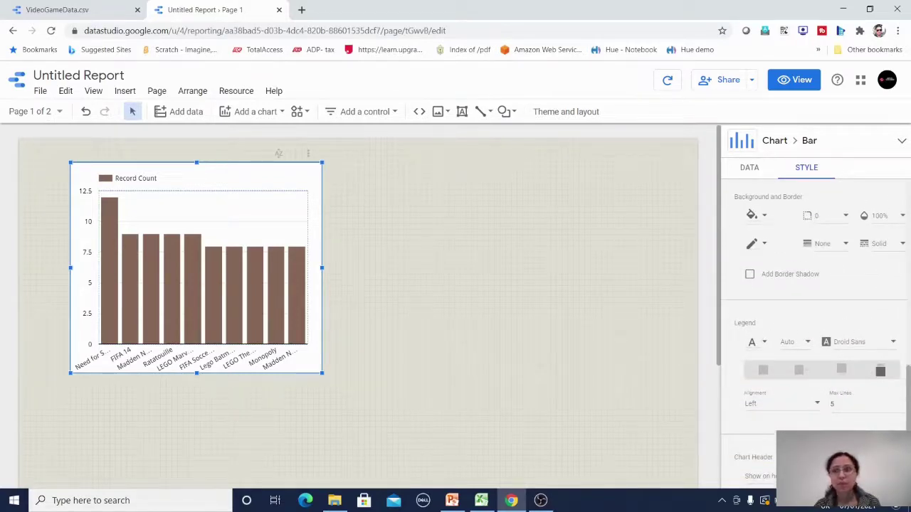
scroll(741, 377, "down", 2)
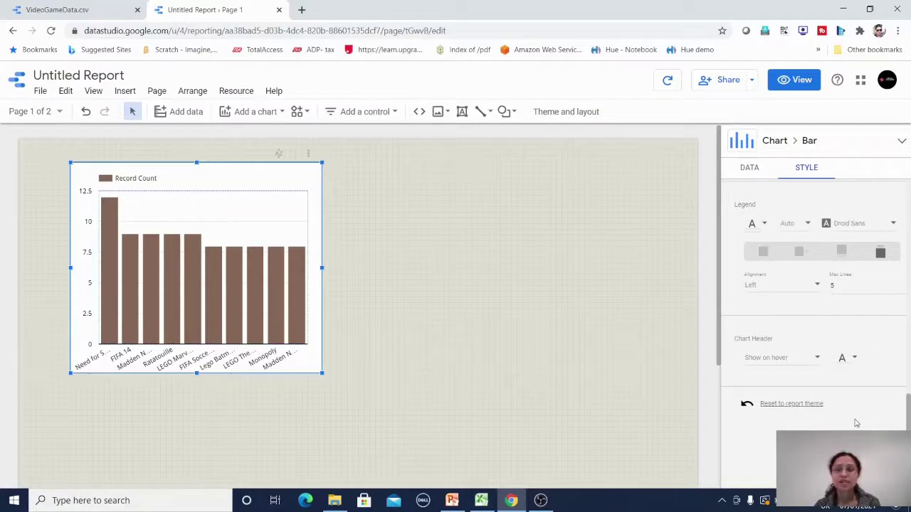
scroll(824, 415, "up", 6)
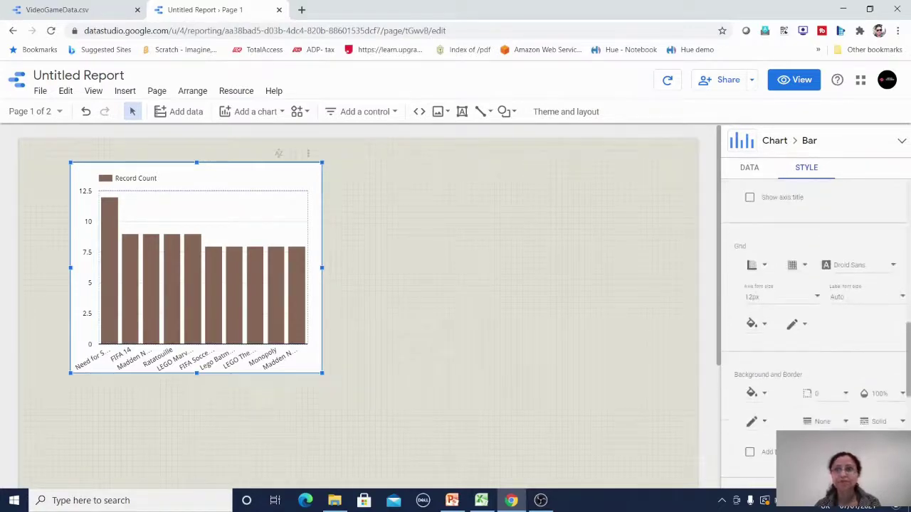
Step: Set the bar chart's dimension to Platform and replace its Record Count metric with Global_Sales
left_click(750, 168)
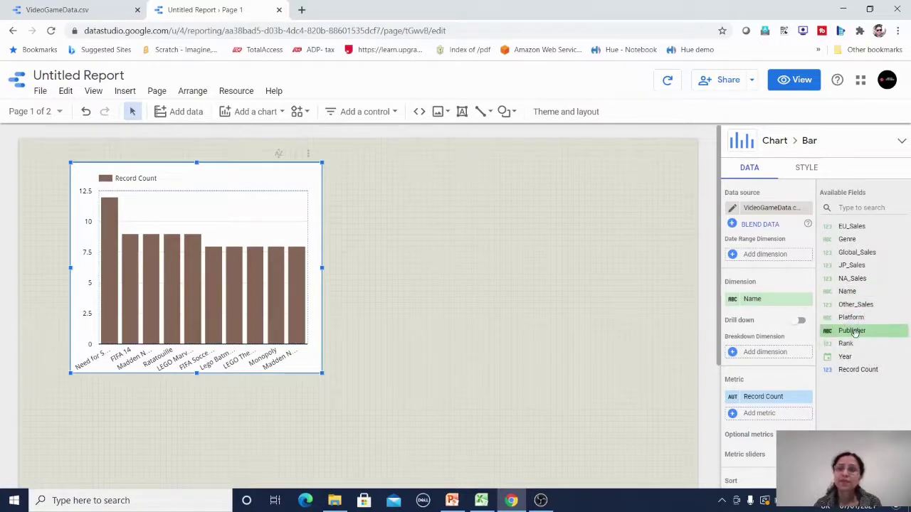
left_click_drag(853, 319, 757, 303)
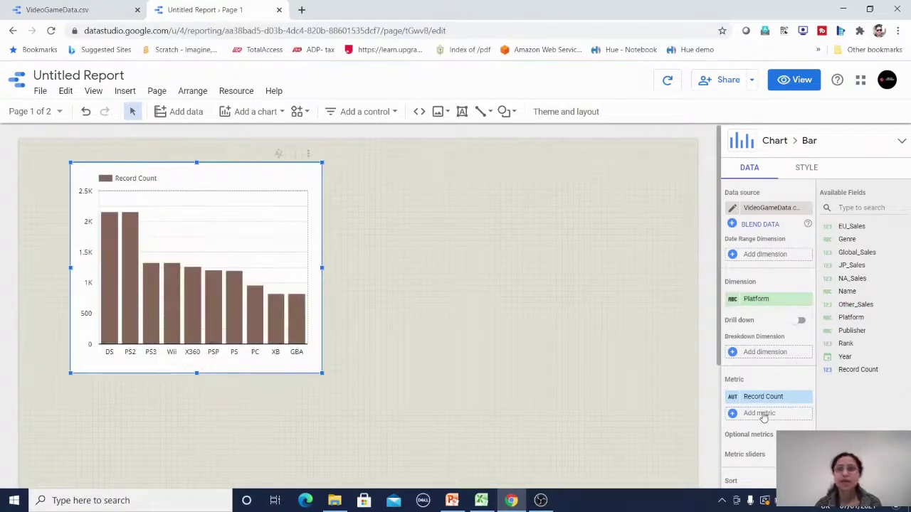
left_click_drag(864, 254, 763, 399)
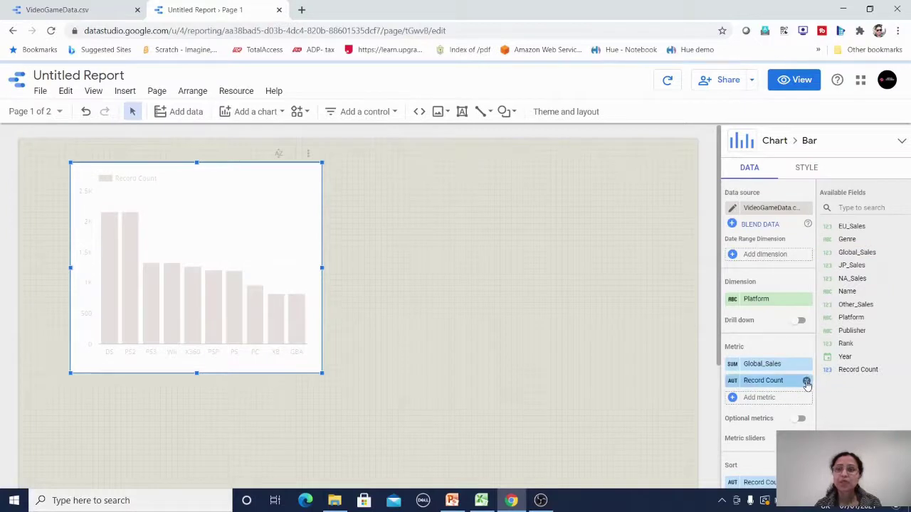
left_click(807, 382)
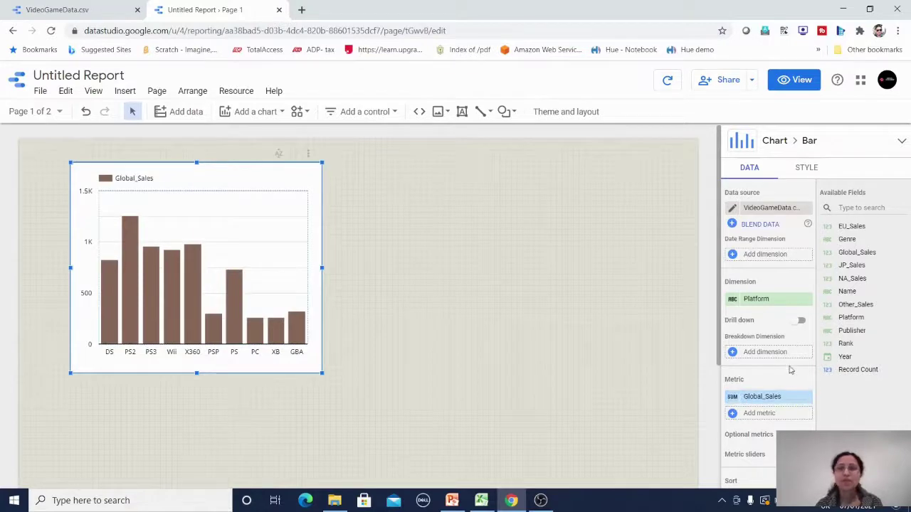
Step: Change the bar chart's sort field to Global_Sales, keeping the descending order
scroll(790, 368, "down", 2)
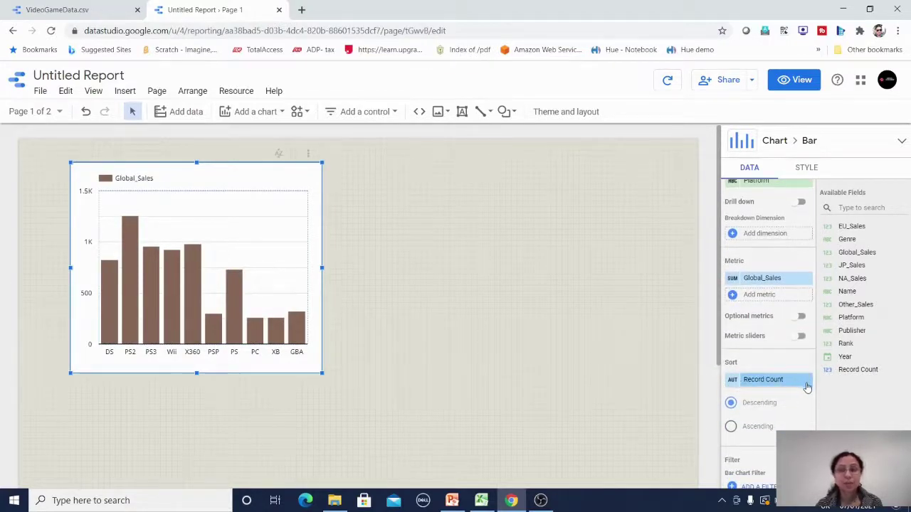
scroll(807, 386, "up", 1)
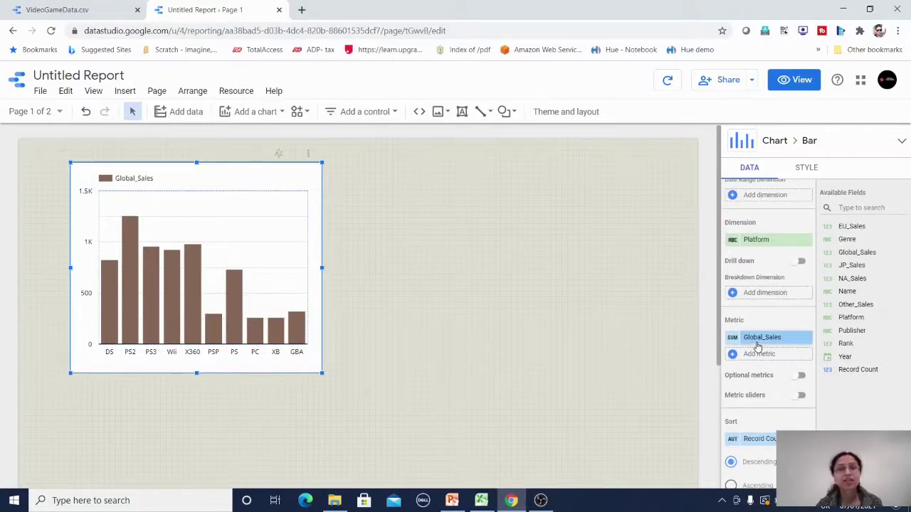
scroll(797, 427, "down", 1)
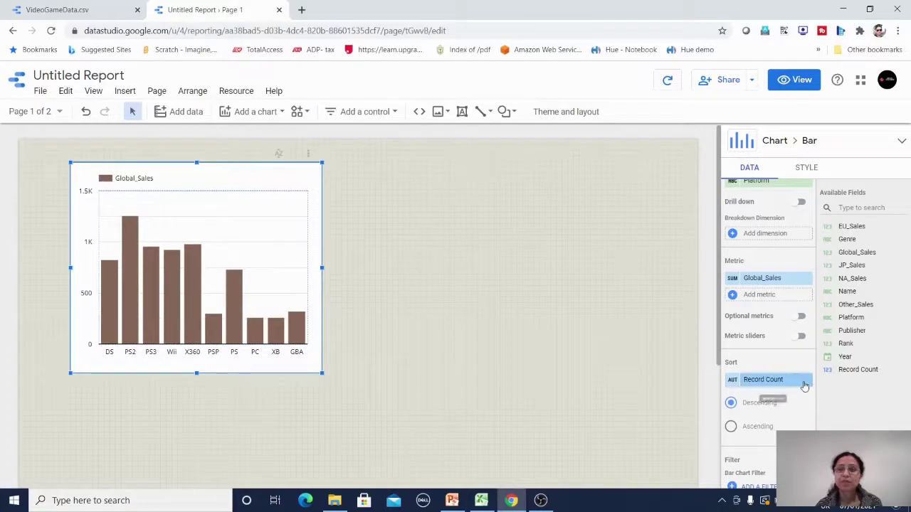
left_click(800, 383)
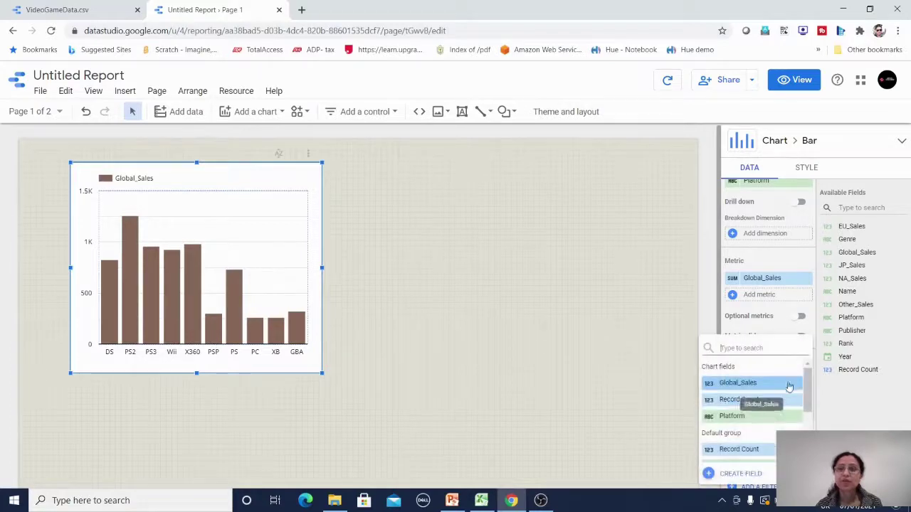
left_click(749, 385)
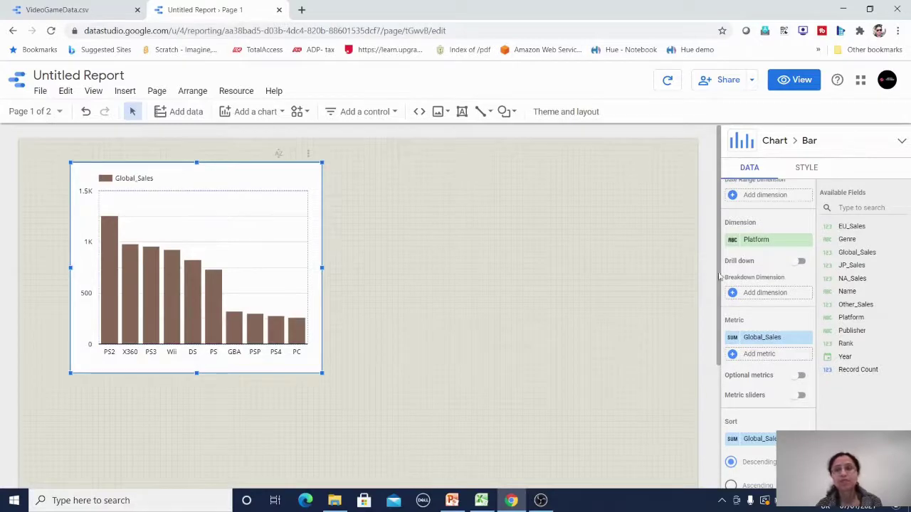
scroll(779, 398, "down", 1)
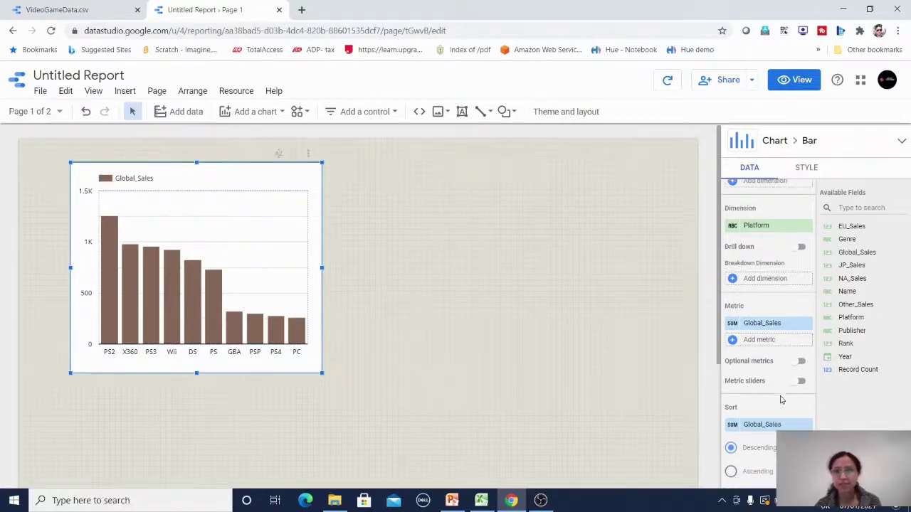
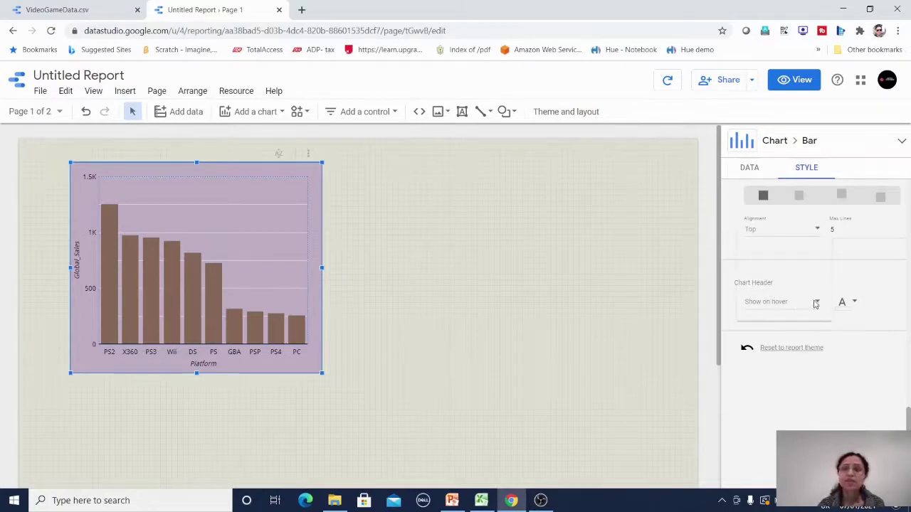
Step: Set the bar chart's header to Always show and clear the chart selection
left_click(815, 303)
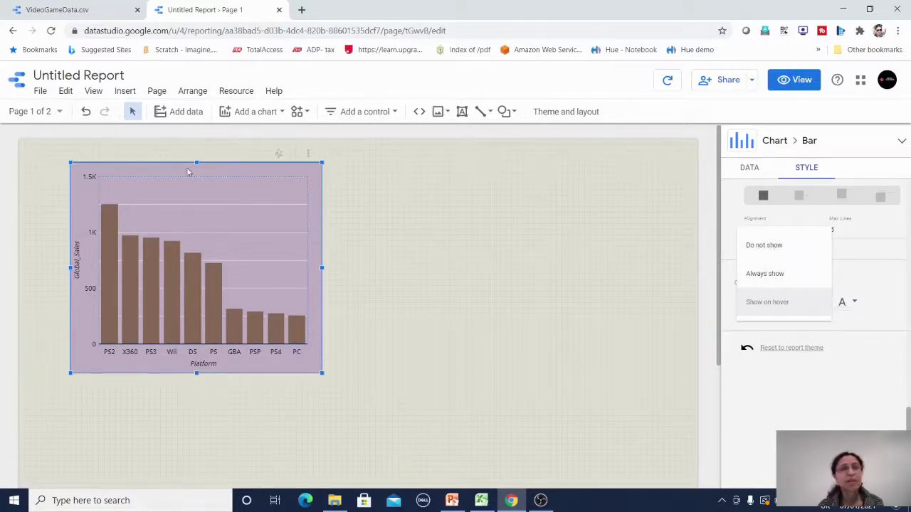
left_click(780, 277)
left_click(456, 223)
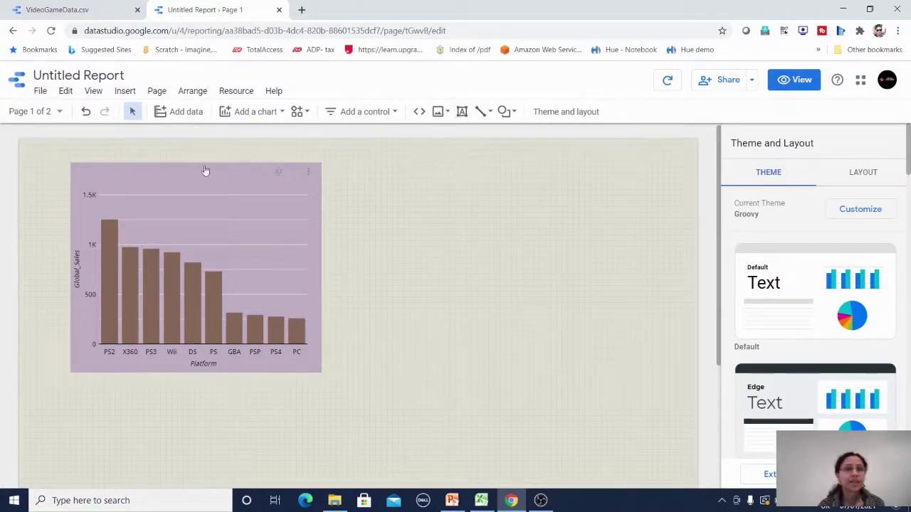
Step: Add a text box reading "Global Sales by Platform" as a title inside the chart's upper edge and deselect it
left_click(461, 111)
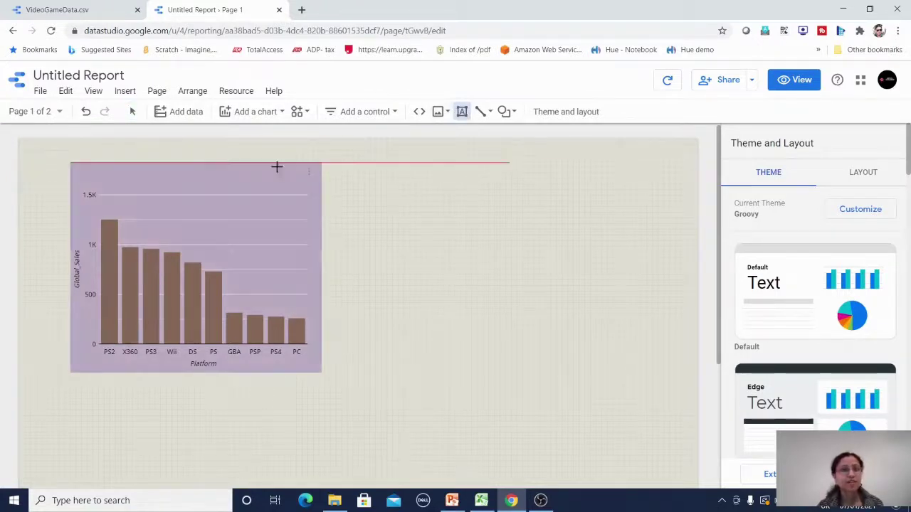
left_click_drag(104, 171, 240, 187)
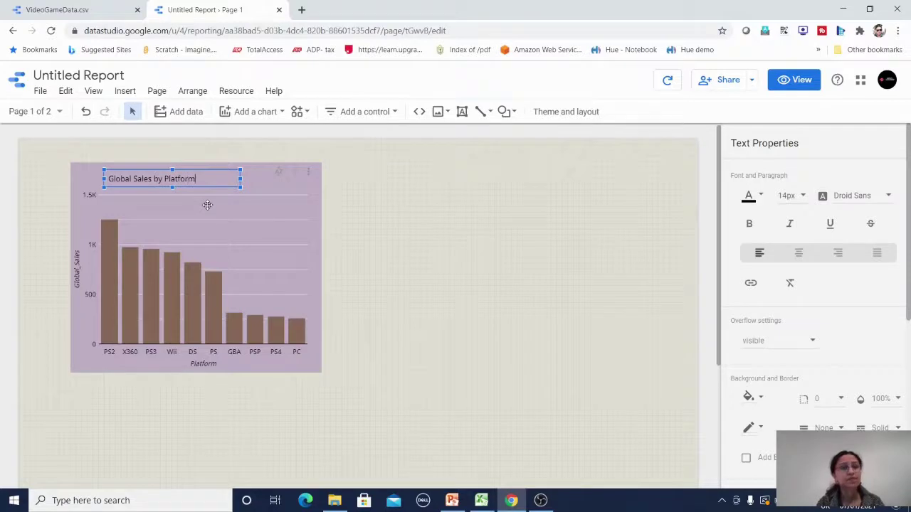
key("Escape")
left_click(149, 182)
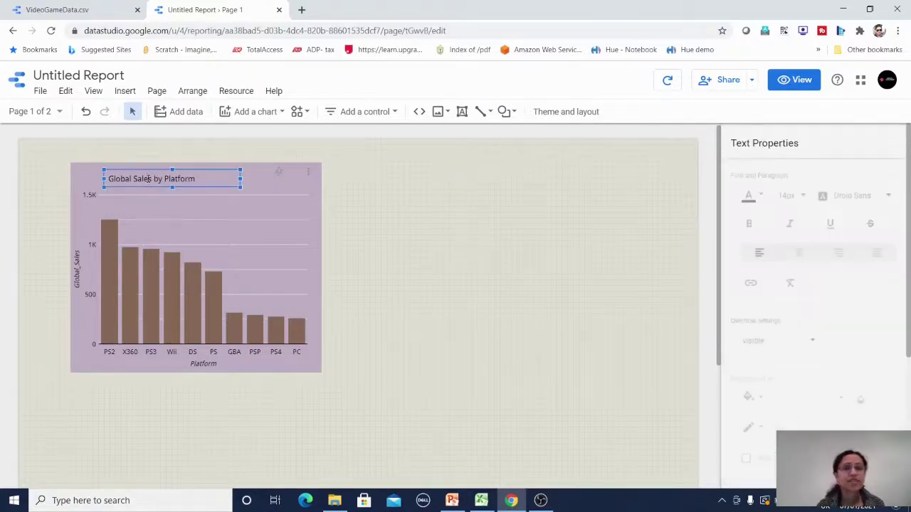
left_click(424, 221)
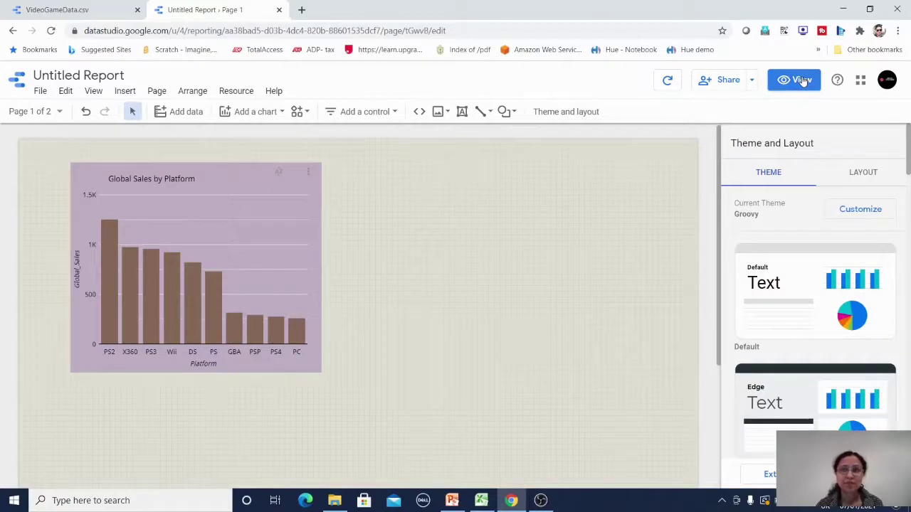
Step: Preview the report in view mode, check the chart's sort and export options, and return to editing
left_click(801, 80)
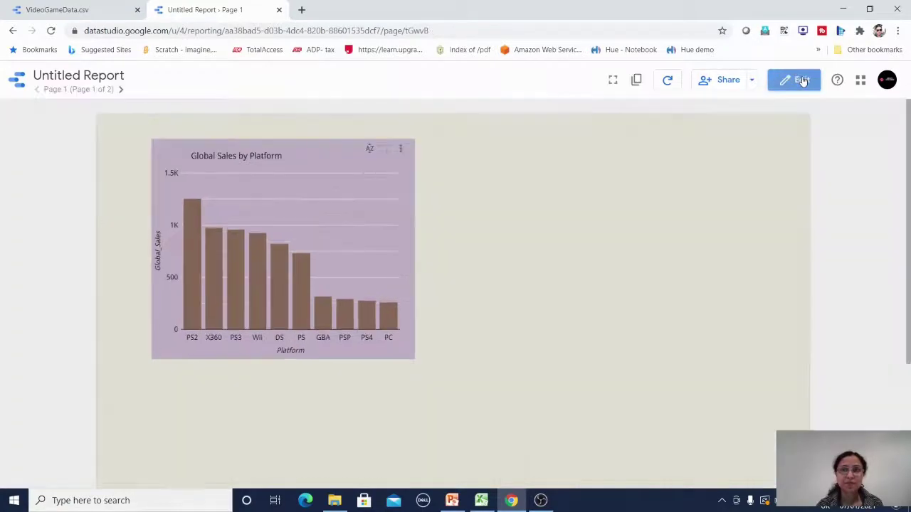
left_click(400, 151)
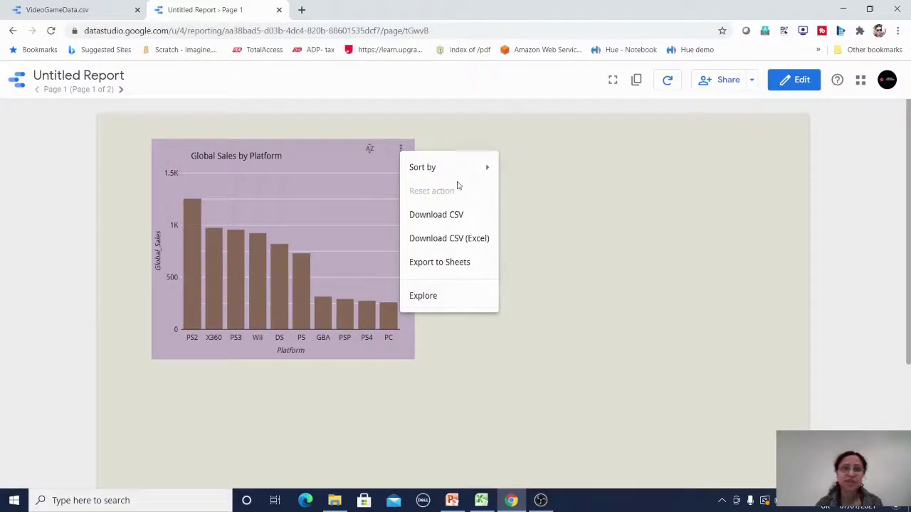
left_click(681, 182)
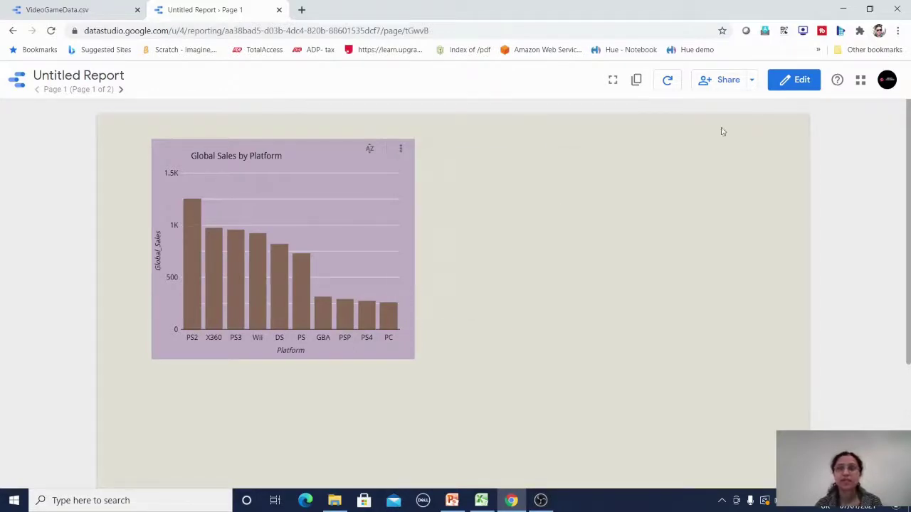
left_click(802, 81)
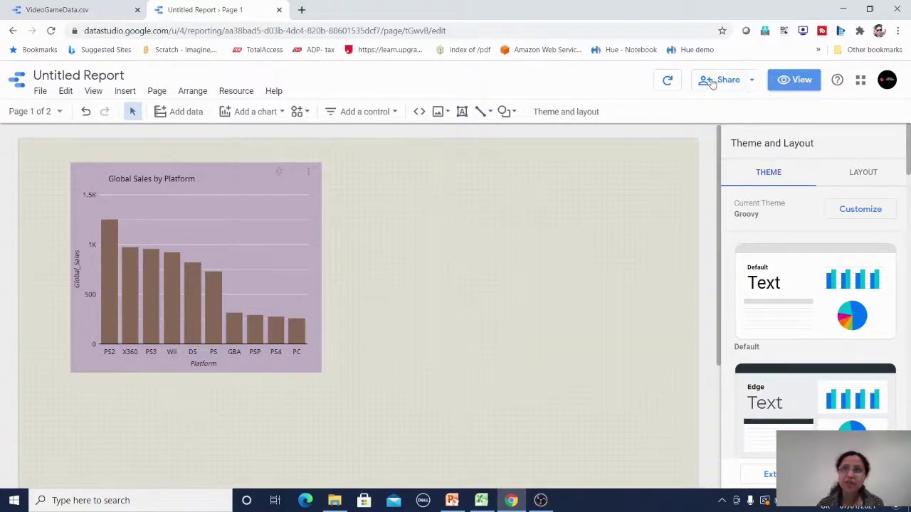
Step: Review the options for inviting people to the report, including access level and notification, and cancel without sending
left_click(752, 81)
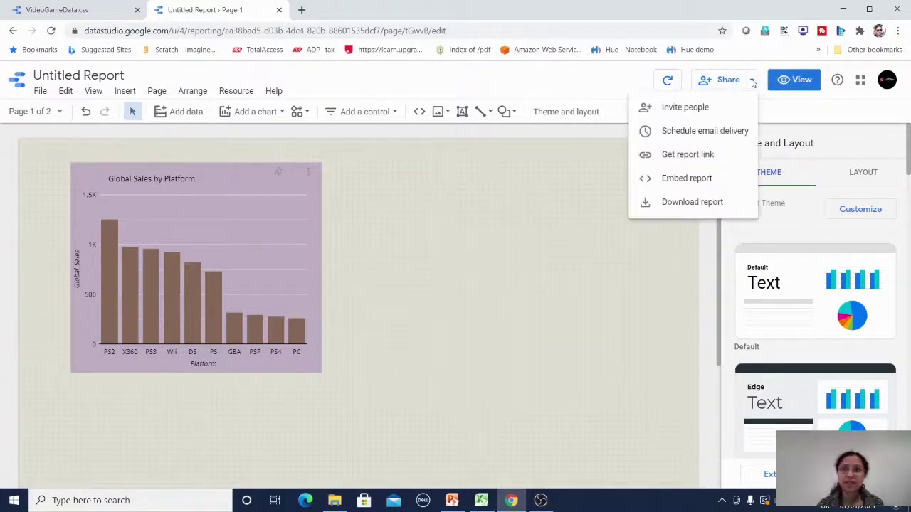
left_click(685, 108)
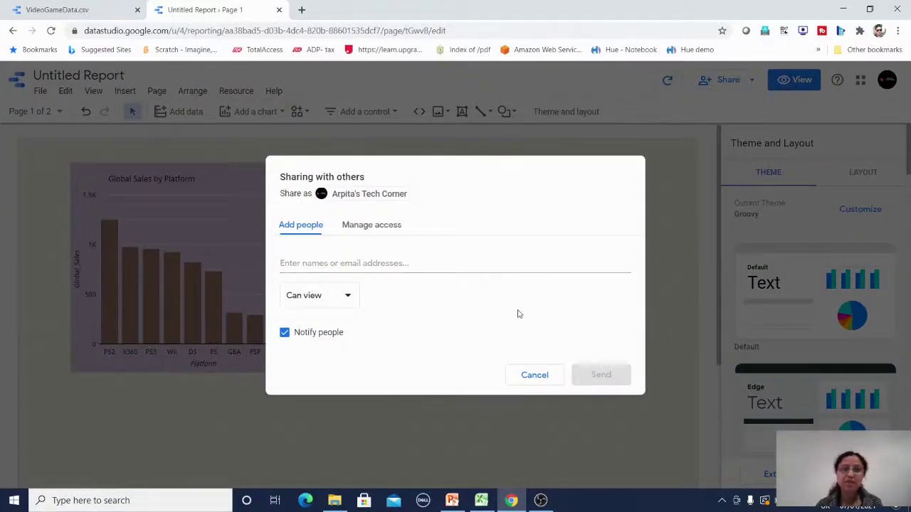
left_click(531, 378)
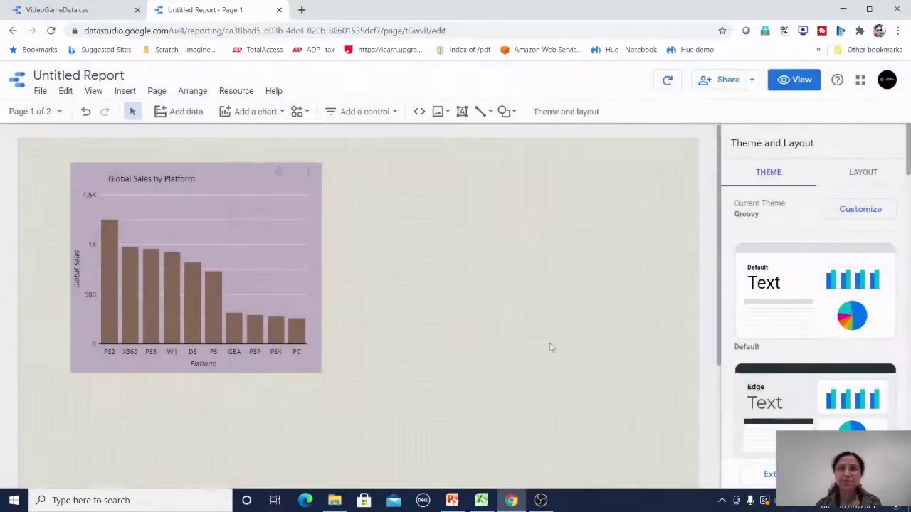
Step: Review the report's scheduled email delivery settings, including which pages can be sent, and cancel without scheduling
left_click(752, 83)
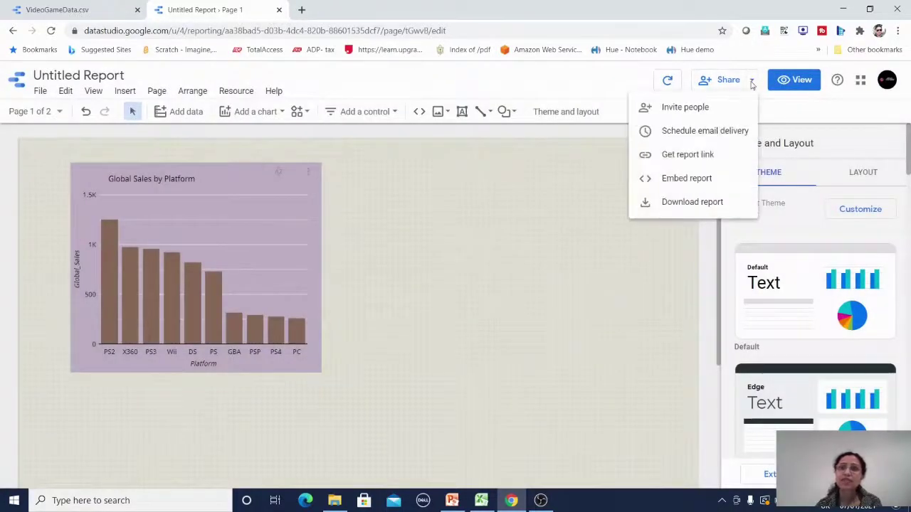
left_click(691, 134)
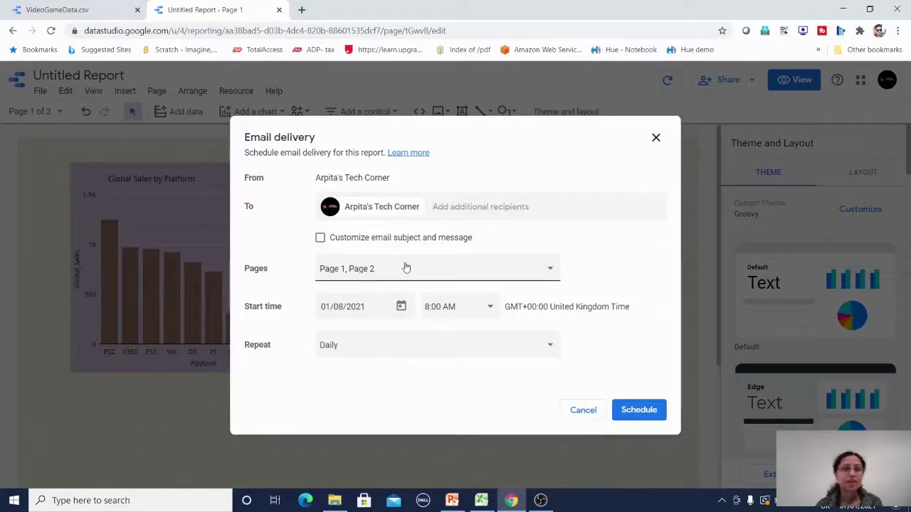
left_click(436, 275)
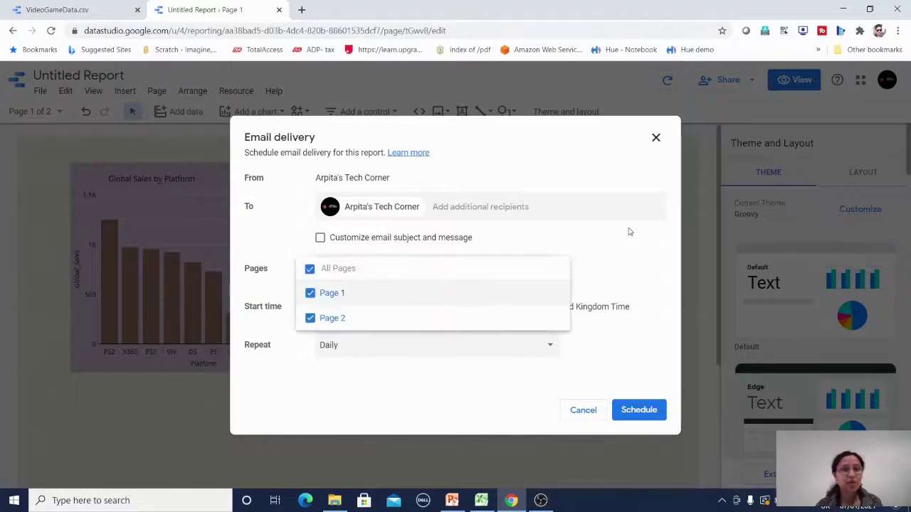
left_click(603, 271)
left_click(583, 411)
Step: View the shareable link to the report and close its dialog without copying the link
left_click(753, 80)
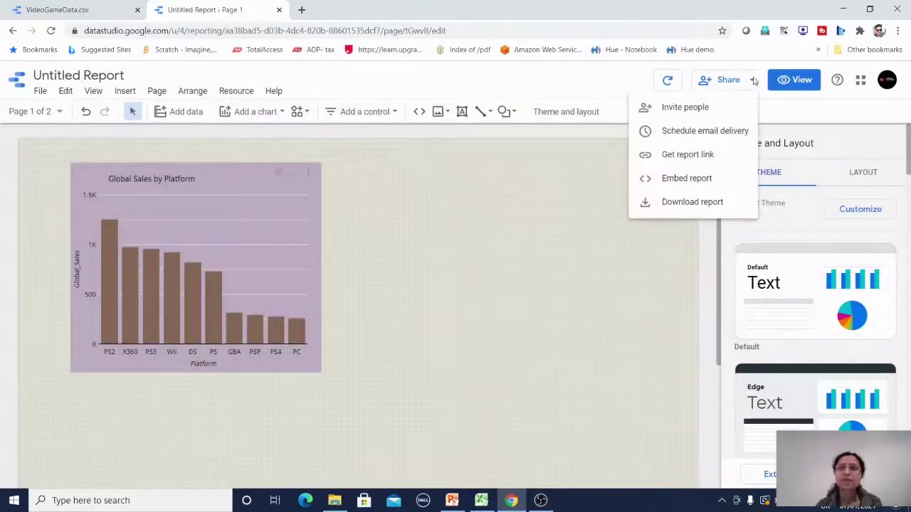
left_click(691, 154)
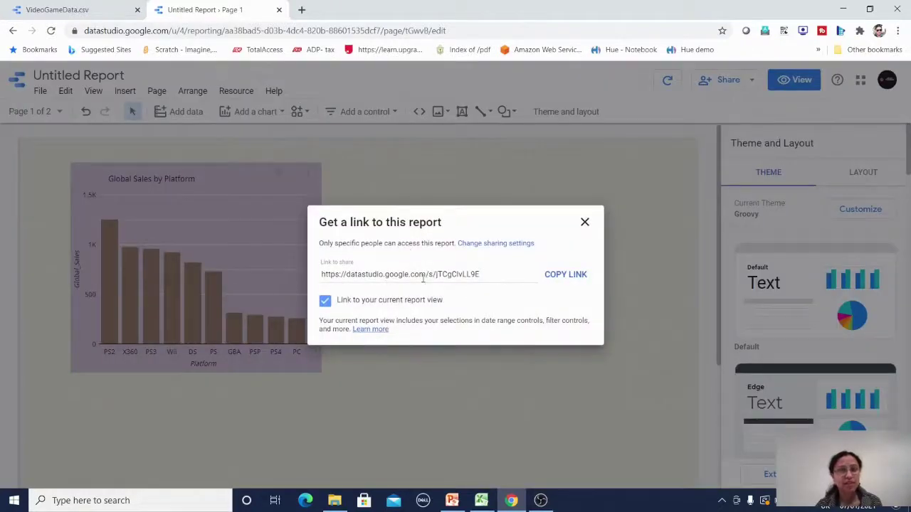
left_click(585, 224)
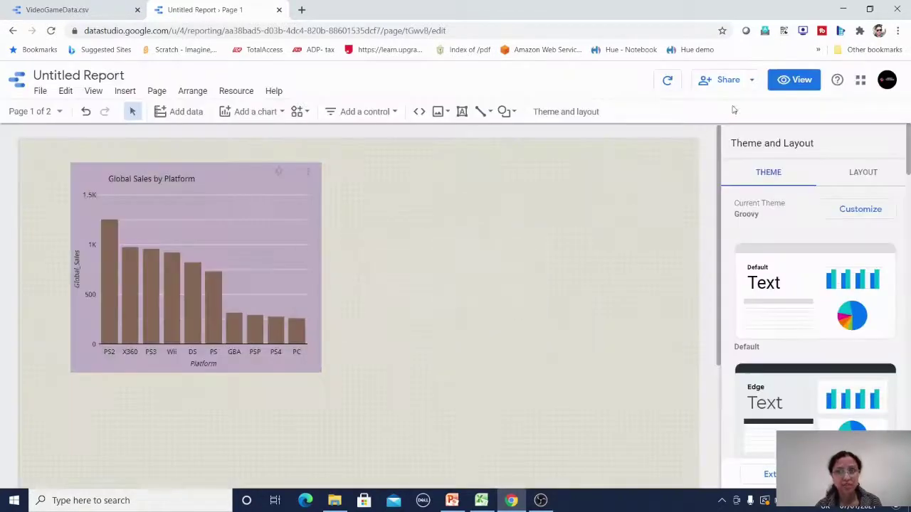
Step: Enable embedding for the report, view the generated embed code and finish without copying it
left_click(753, 85)
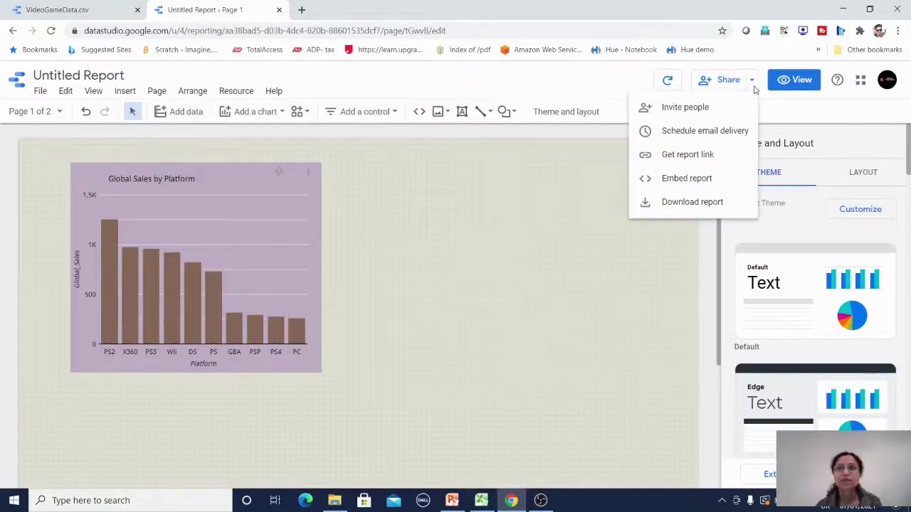
left_click(694, 179)
left_click(283, 272)
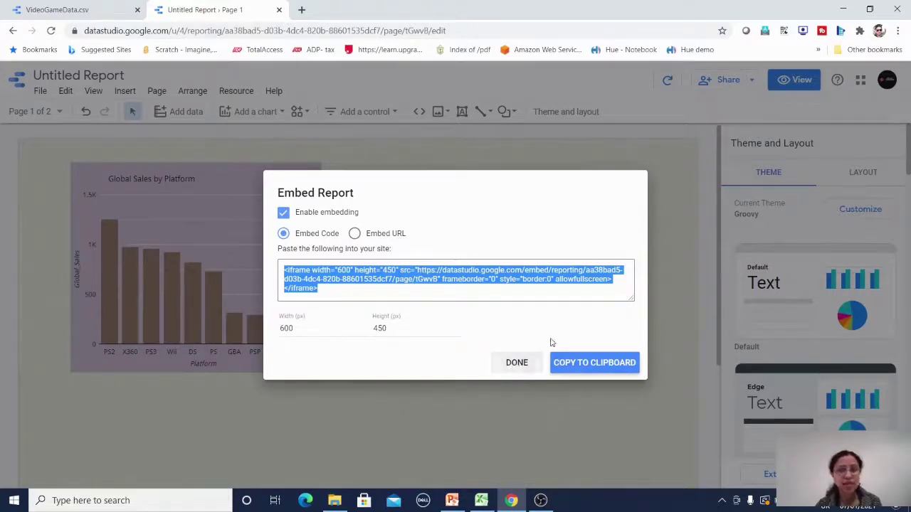
left_click(521, 363)
Step: Check the report download choice among the sharing options and dismiss the list
left_click(751, 81)
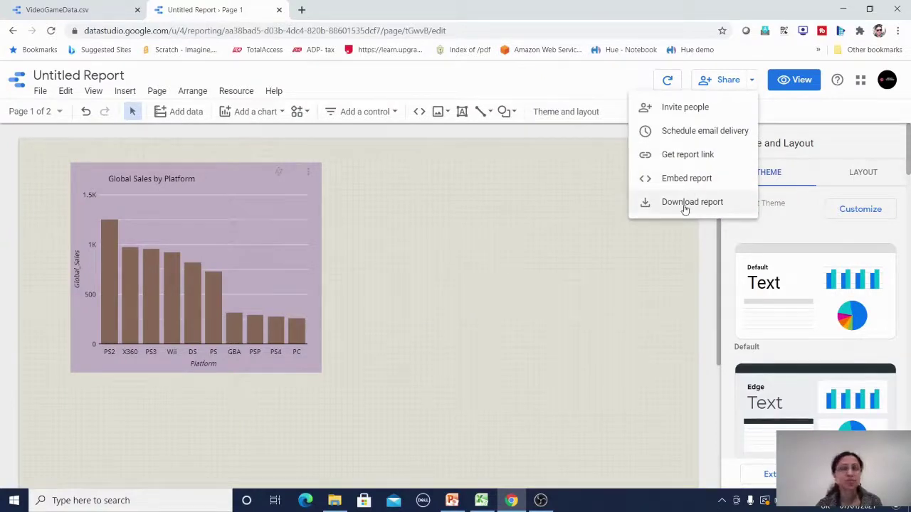
left_click(477, 268)
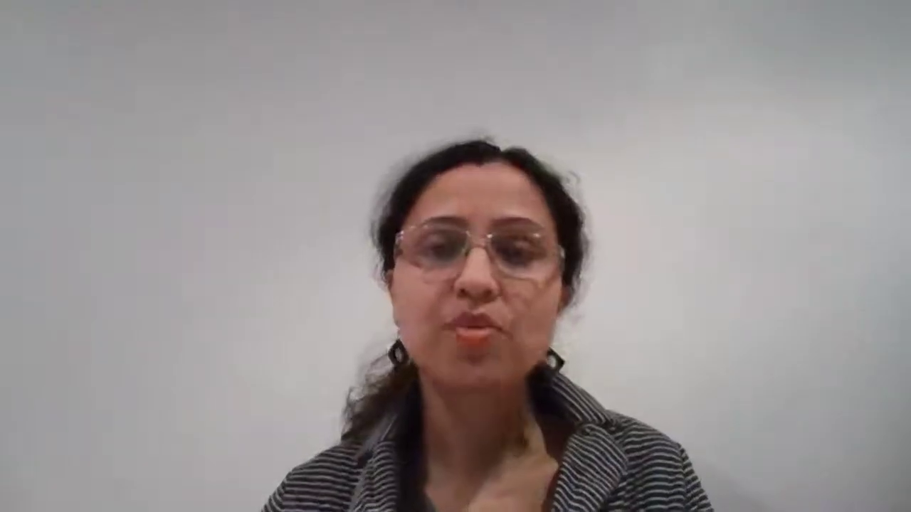